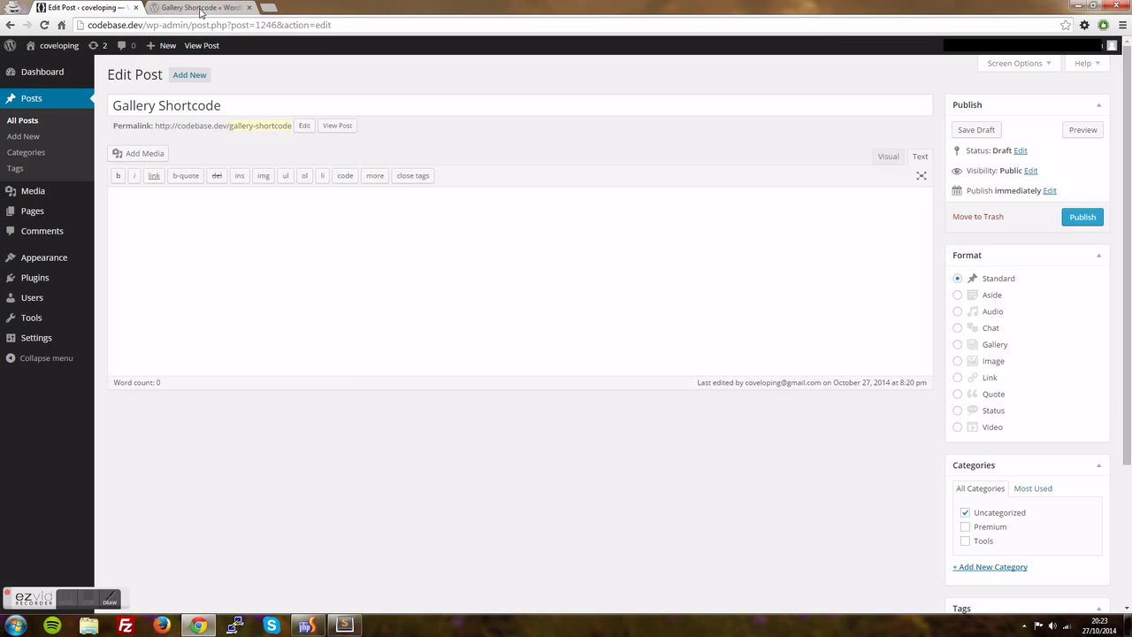
# Check the Gallery Shortcode page in the Codex and enter [gallery][/gallery] in the body of the Gallery Shortcode post.
pyautogui.moveTo(413, 150); pyautogui.dragTo(287, 149)
pyautogui.click(265, 193)
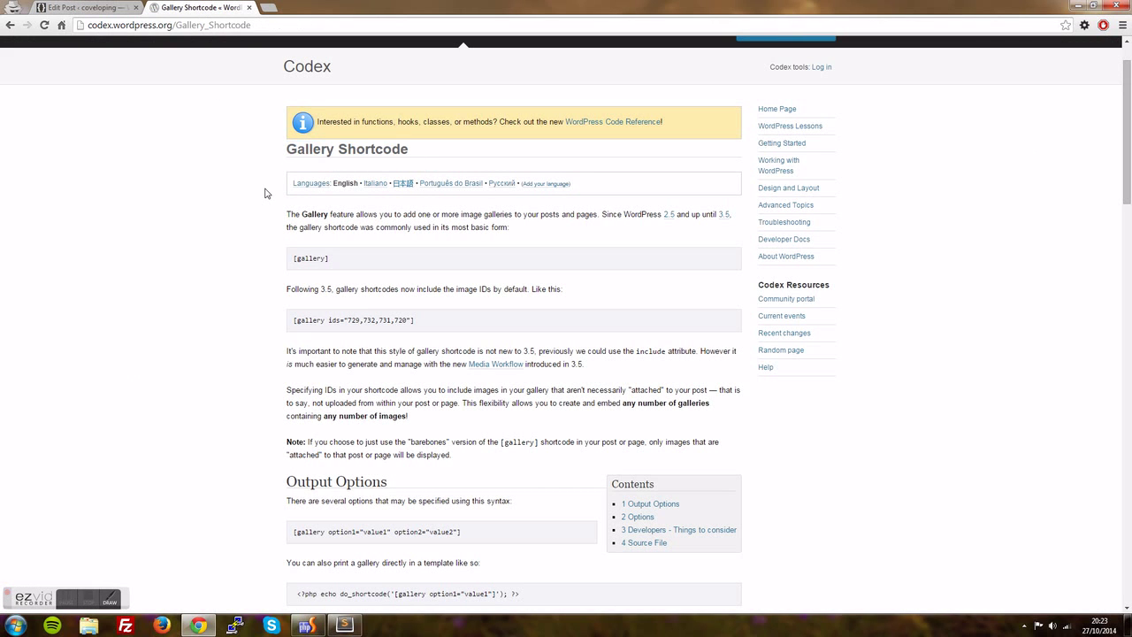
pyautogui.click(92, 6)
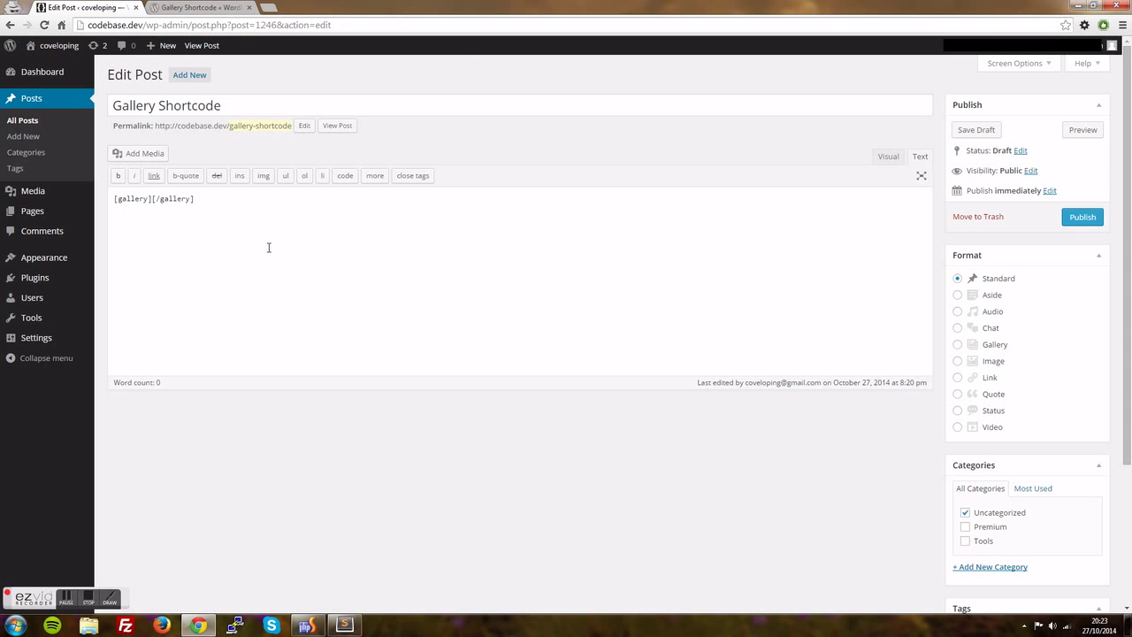
# Look up the id attribute in the Codex options and add id="123" to the post's opening gallery tag.
pyautogui.click(201, 7)
pyautogui.scroll(-1, 316, 262)
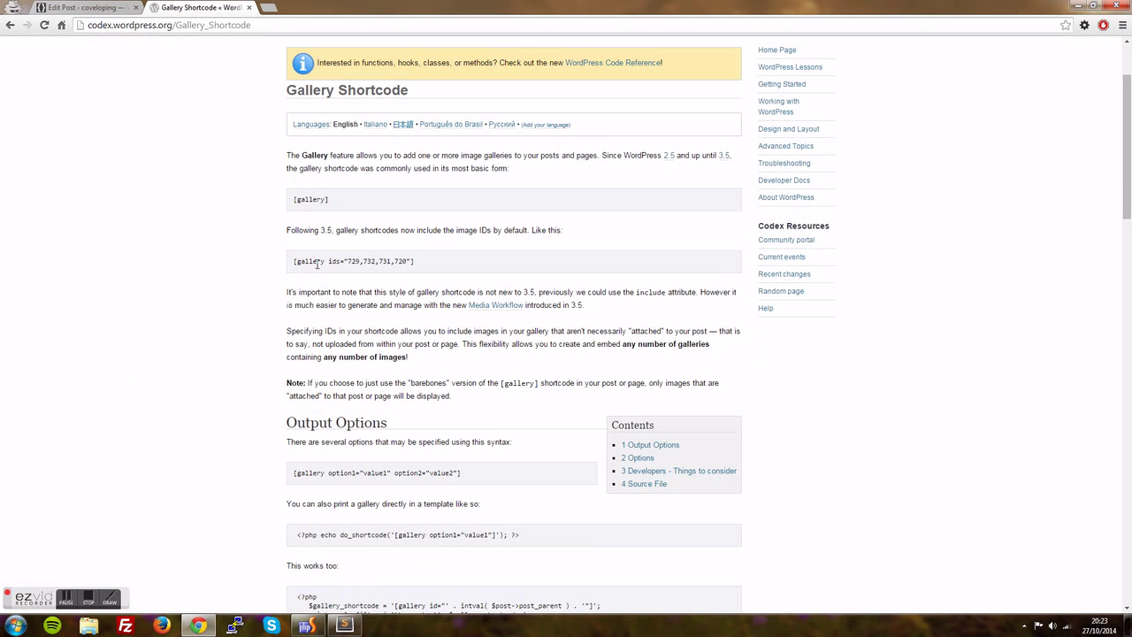
pyautogui.scroll(-2, 343, 292)
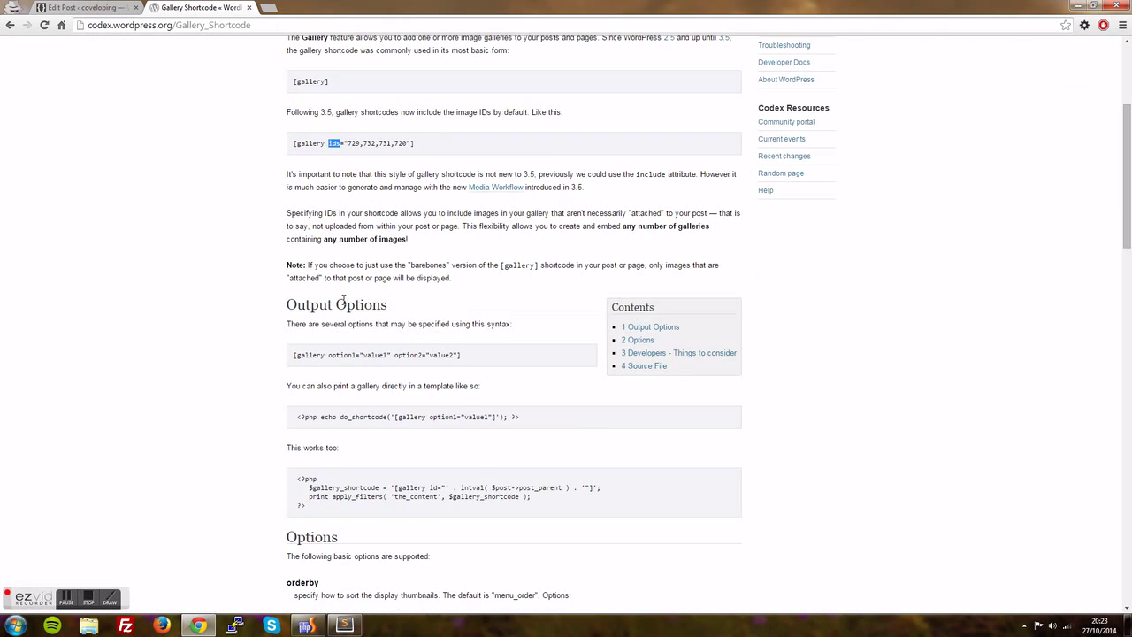
pyautogui.scroll(-1, 343, 380)
pyautogui.scroll(-8, 343, 380)
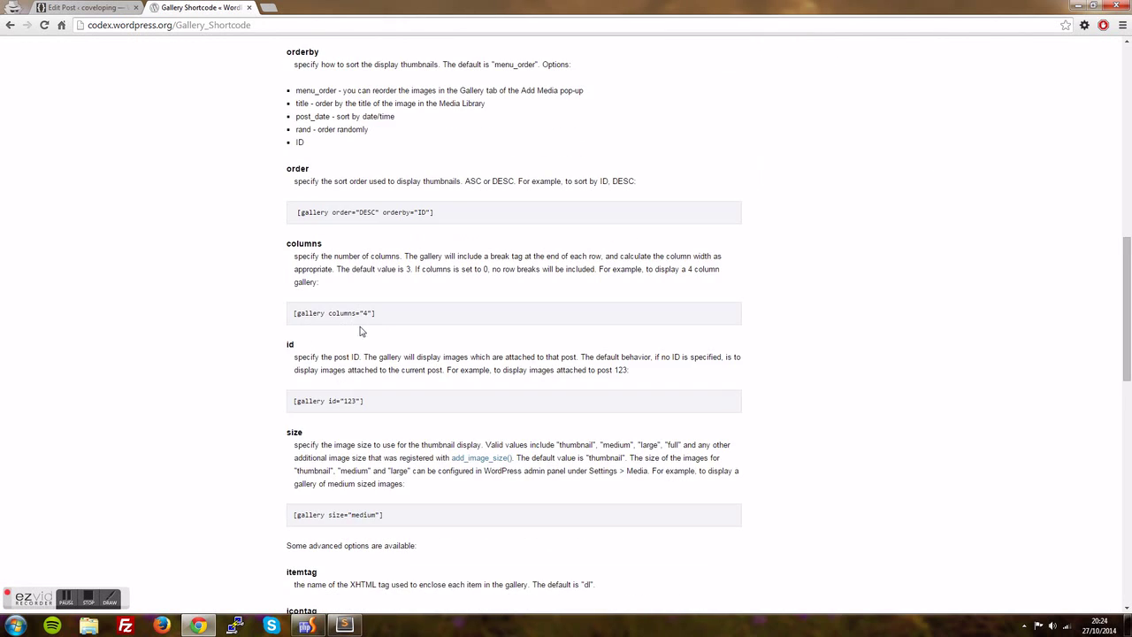
pyautogui.moveTo(288, 343); pyautogui.dragTo(294, 358)
pyautogui.moveTo(329, 400); pyautogui.dragTo(359, 401)
pyautogui.click(109, 7)
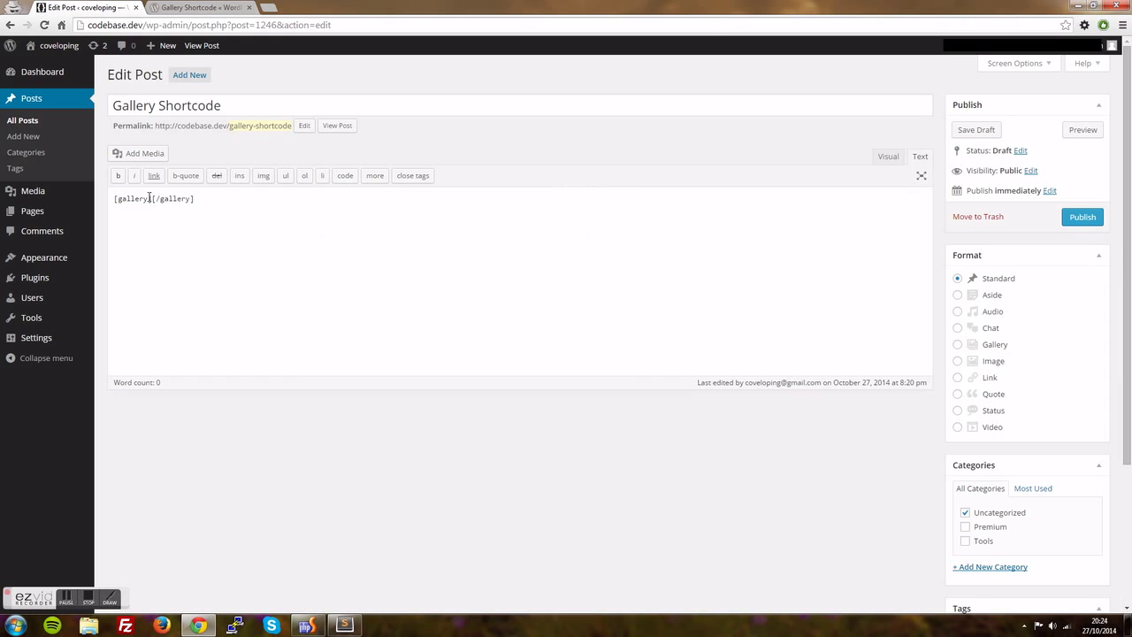
pyautogui.write('id=""')
pyautogui.press('Left')
pyautogui.write('123')
pyautogui.press('Right')
# Look up the size option in the Codex and add size="medium" to the post's opening gallery tag.
pyautogui.click(157, 7)
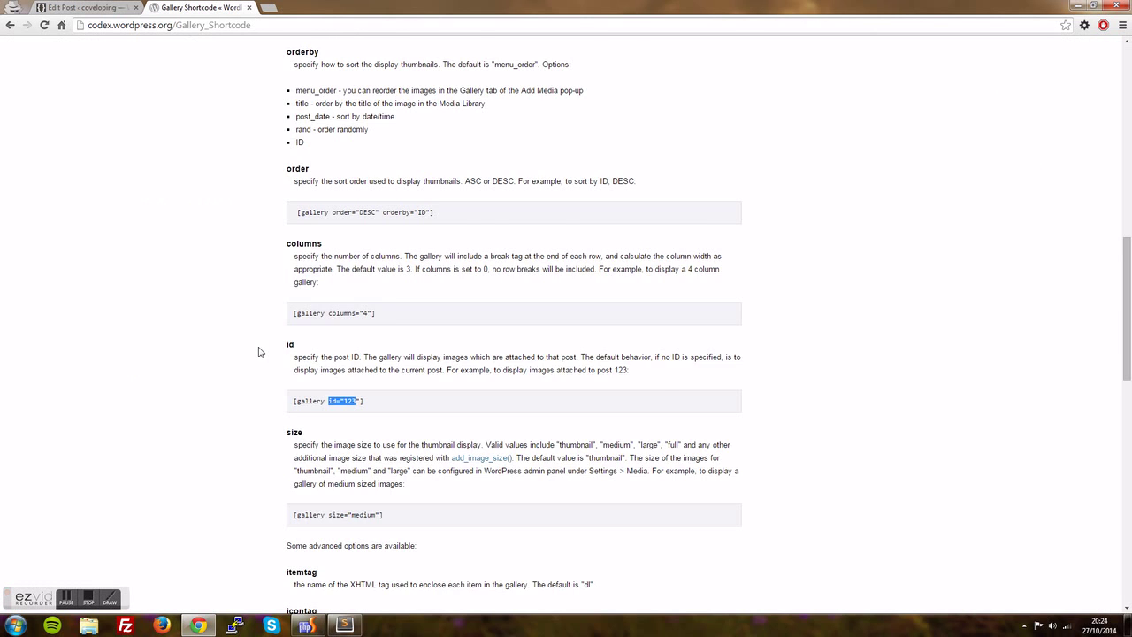
pyautogui.scroll(-1, 265, 354)
pyautogui.click(340, 413)
pyautogui.doubleClick(336, 455)
pyautogui.click(378, 456)
pyautogui.doubleClick(363, 455)
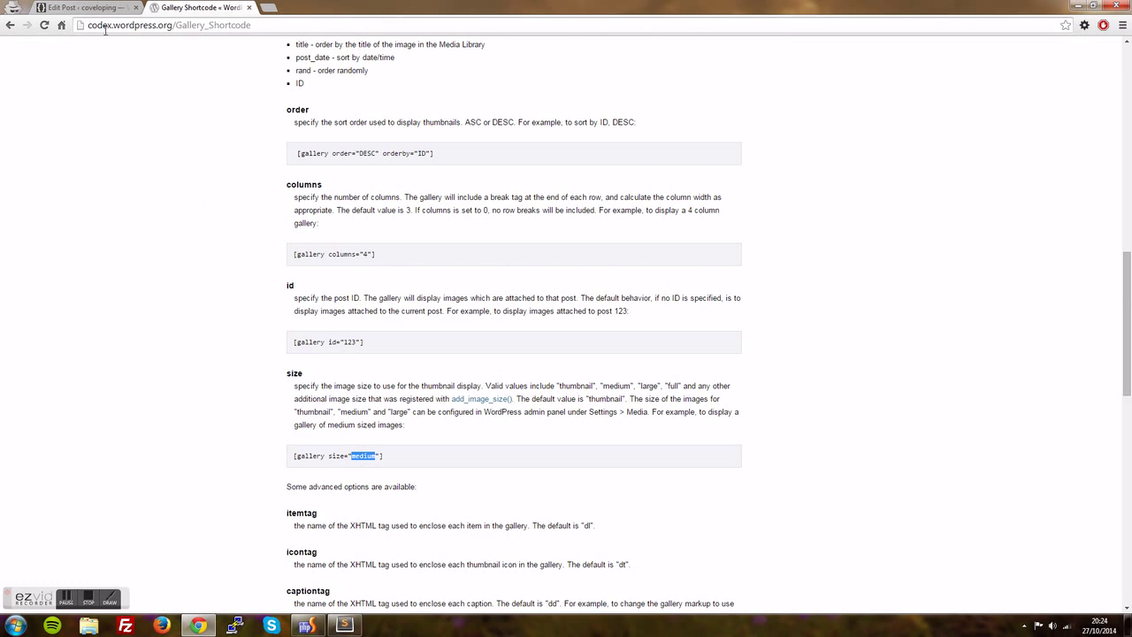
pyautogui.click(88, 8)
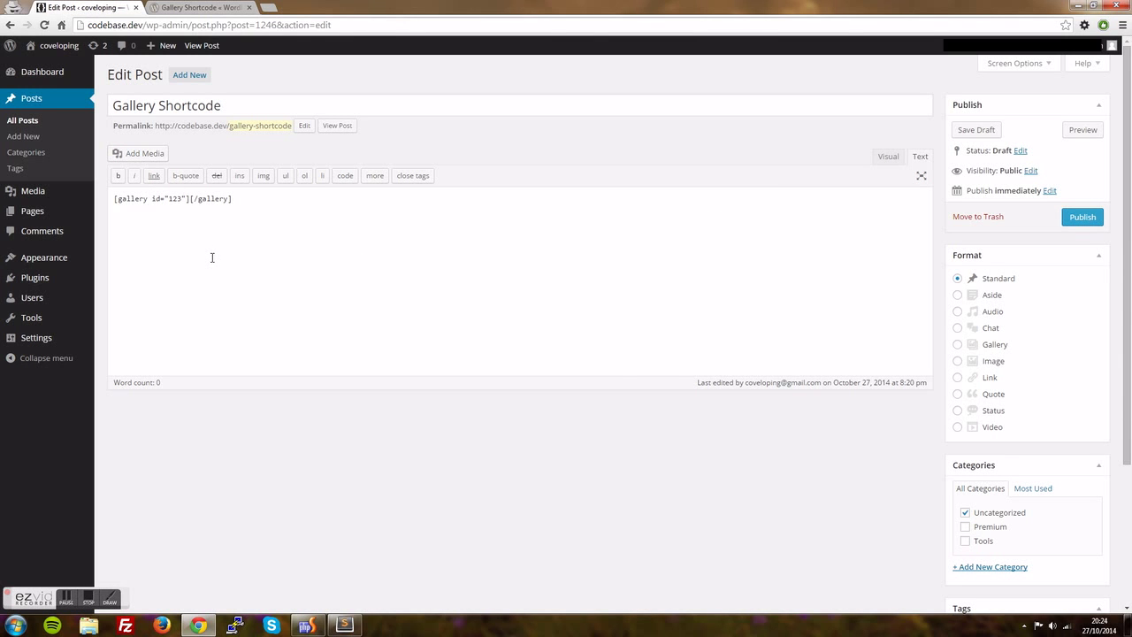
pyautogui.write('size="medium"')
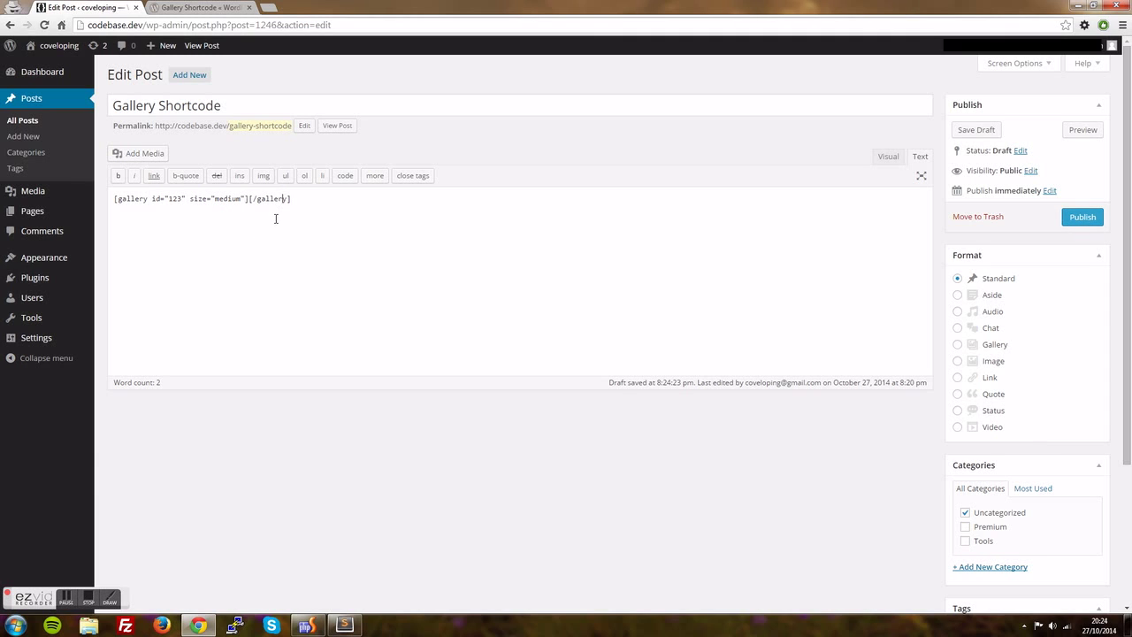
# Examine the valid values of the size option in the Codex's Gallery Shortcode documentation.
pyautogui.click(198, 7)
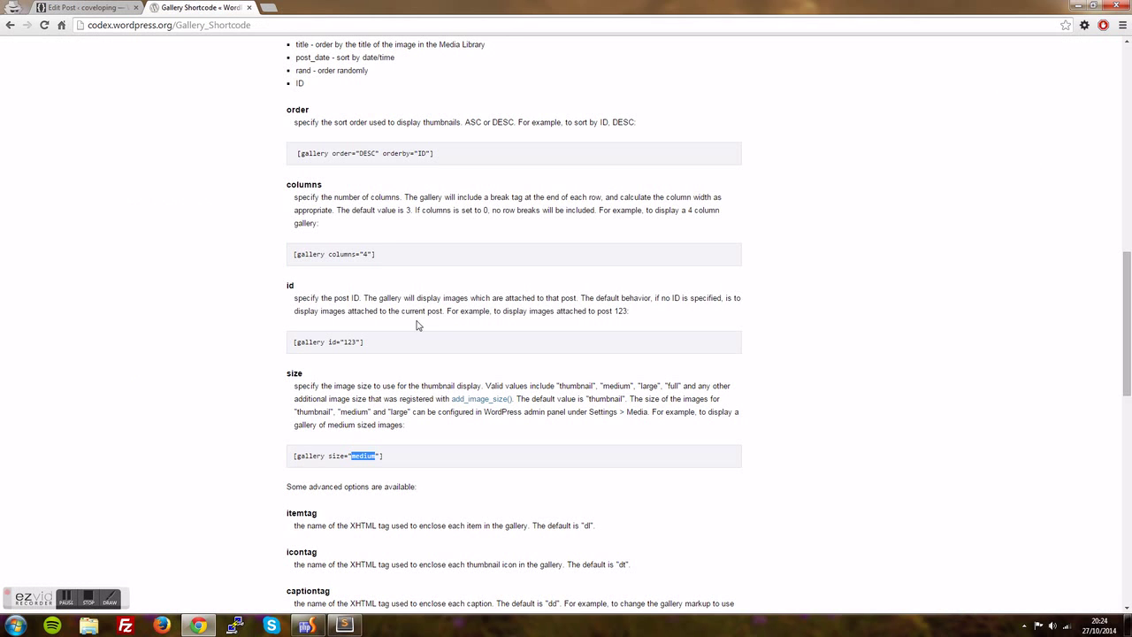
pyautogui.doubleClick(568, 386)
pyautogui.doubleClick(616, 385)
pyautogui.doubleClick(648, 385)
pyautogui.click(672, 385)
pyautogui.click(519, 434)
# Return to the post being edited and delete the entire gallery shortcode from its body.
pyautogui.click(102, 8)
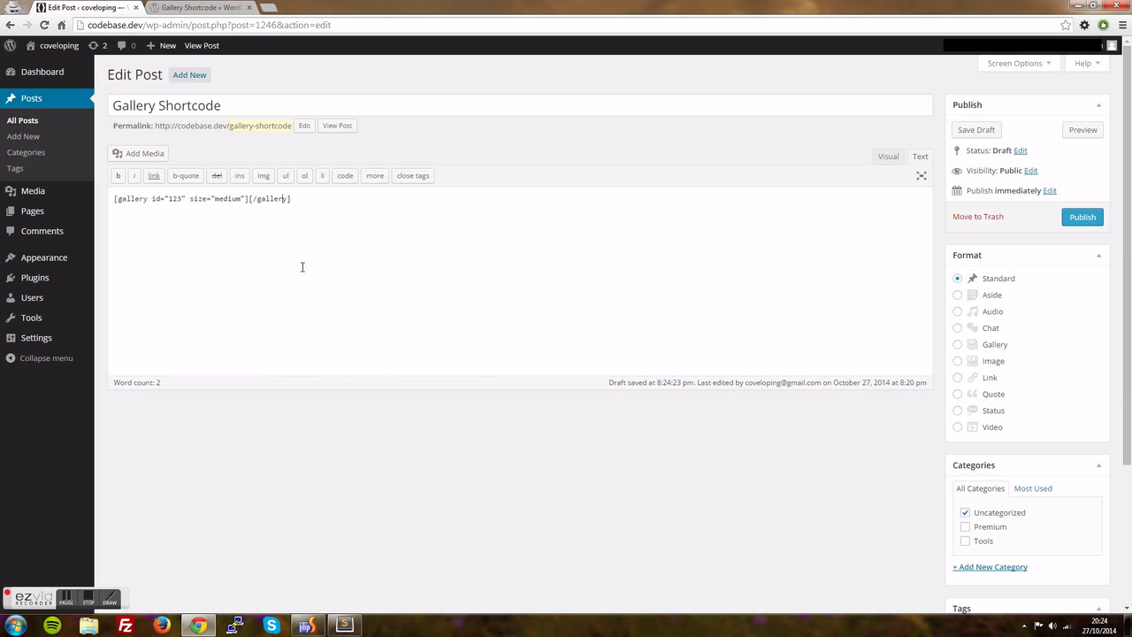
pyautogui.moveTo(311, 200); pyautogui.dragTo(110, 195)
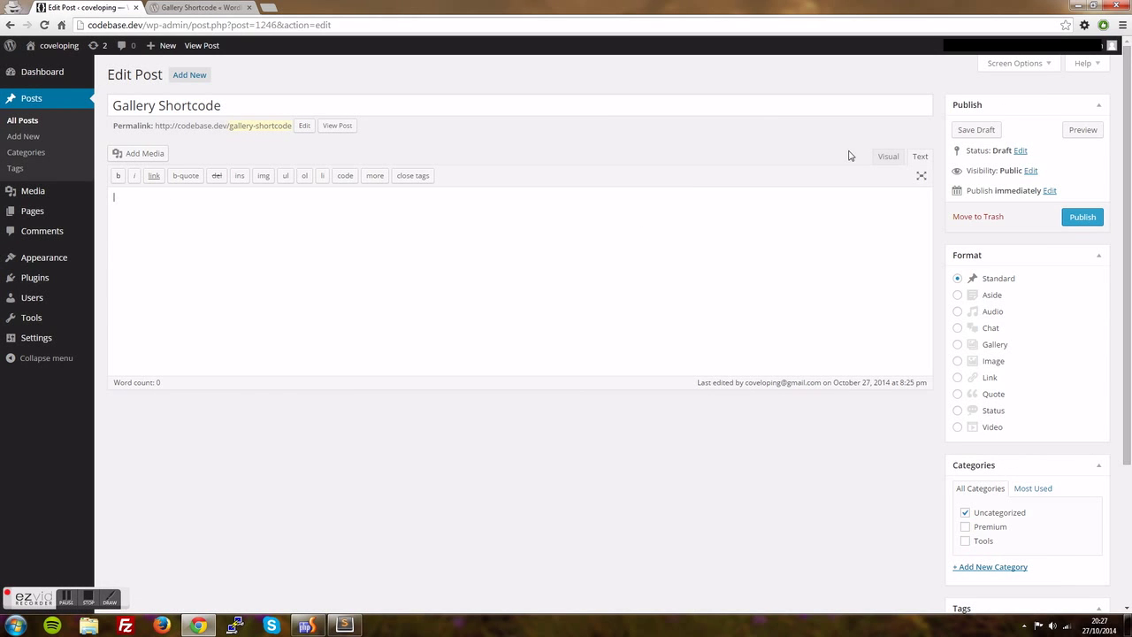
# Insert a Gallery shortcode in the visual editor through the Shortcode Form, with ID 123 and size Medium.
pyautogui.click(888, 157)
pyautogui.click(423, 181)
pyautogui.click(412, 201)
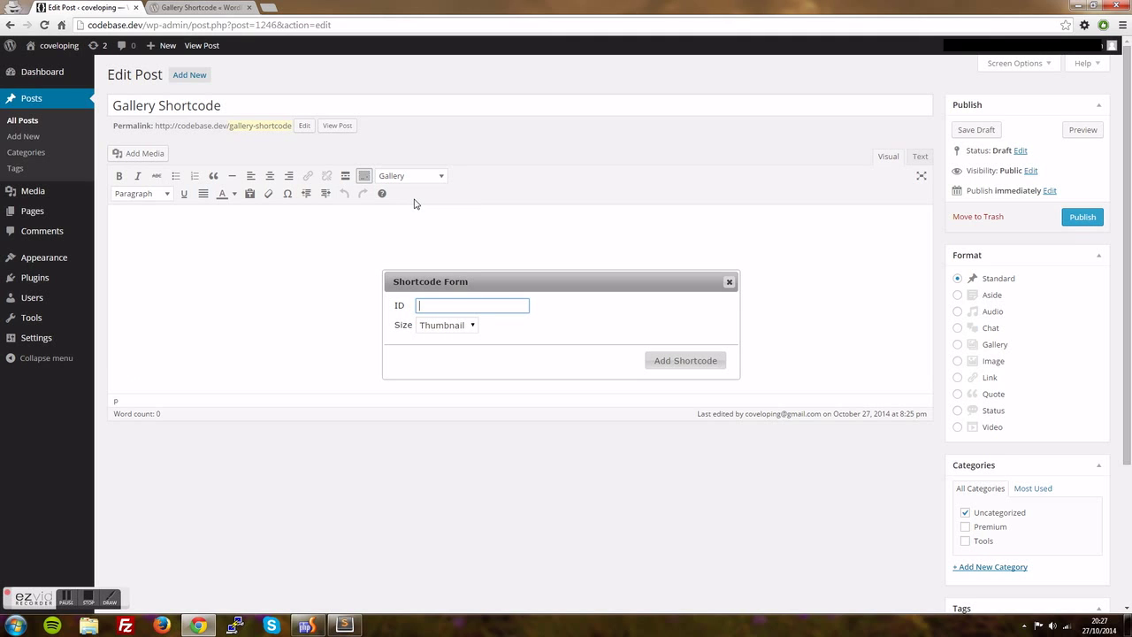
pyautogui.click(440, 326)
pyautogui.click(442, 350)
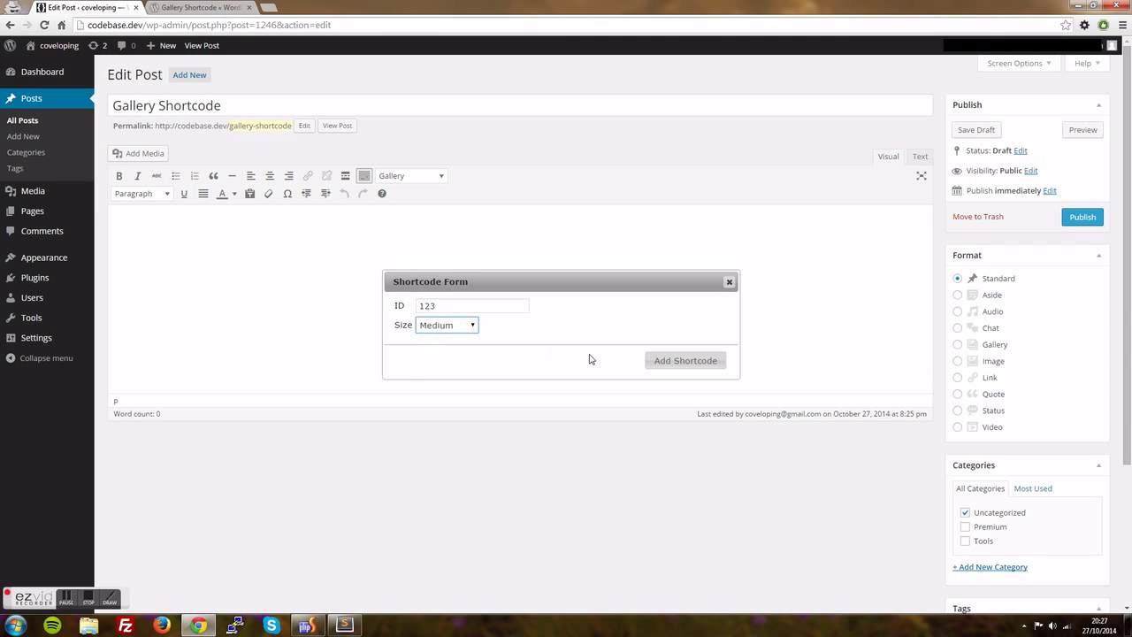
pyautogui.click(658, 362)
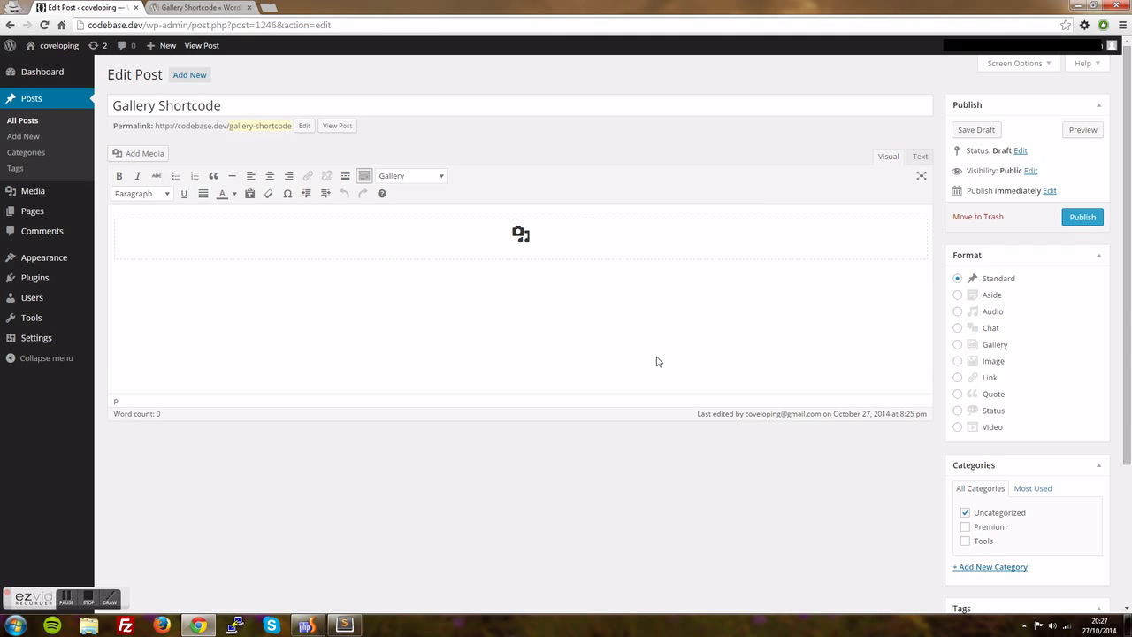
# Show the post's source text and clear the generated gallery shortcode from it.
pyautogui.click(920, 157)
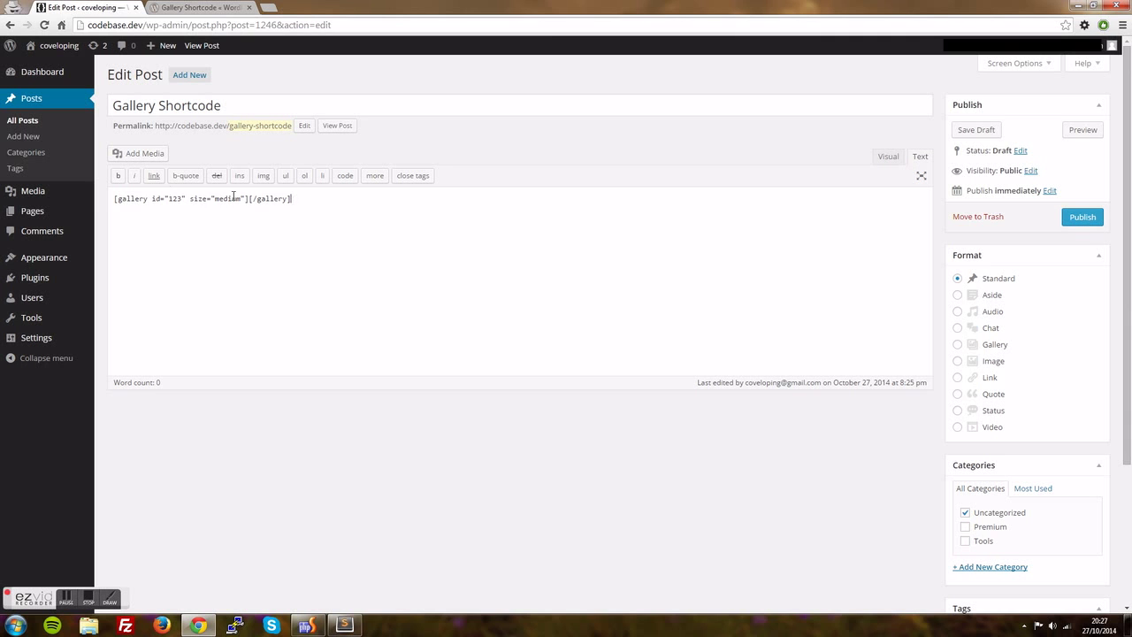
pyautogui.moveTo(292, 198); pyautogui.dragTo(117, 194)
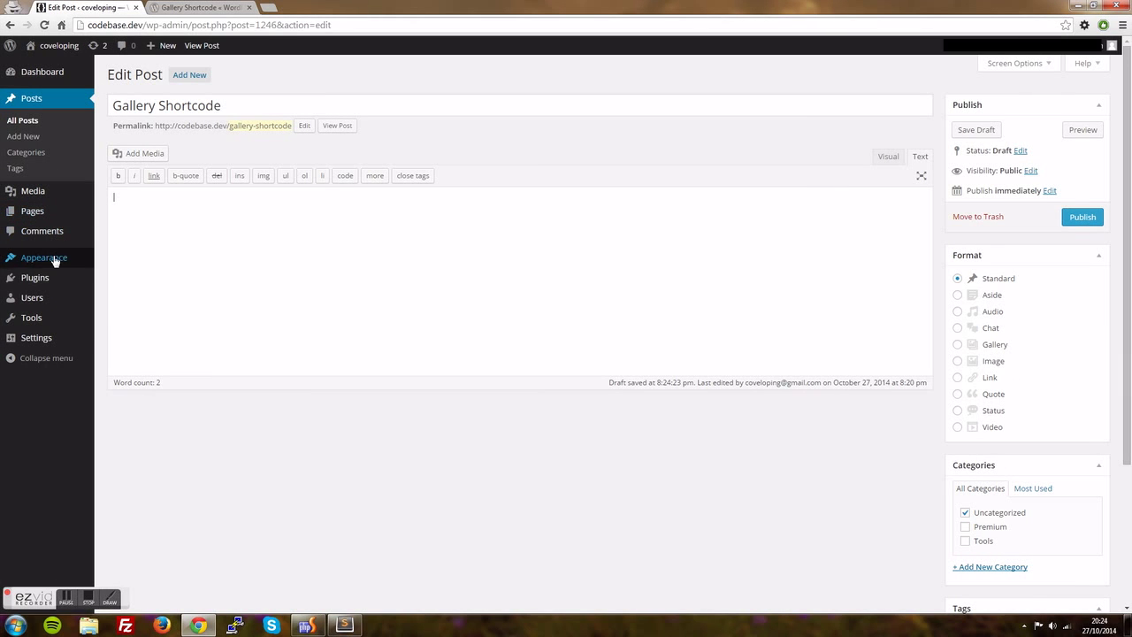
# Activate the Coveloping Shortcode Menu plugin from the installed plugins.
pyautogui.moveTo(40, 287)
pyautogui.click(130, 278)
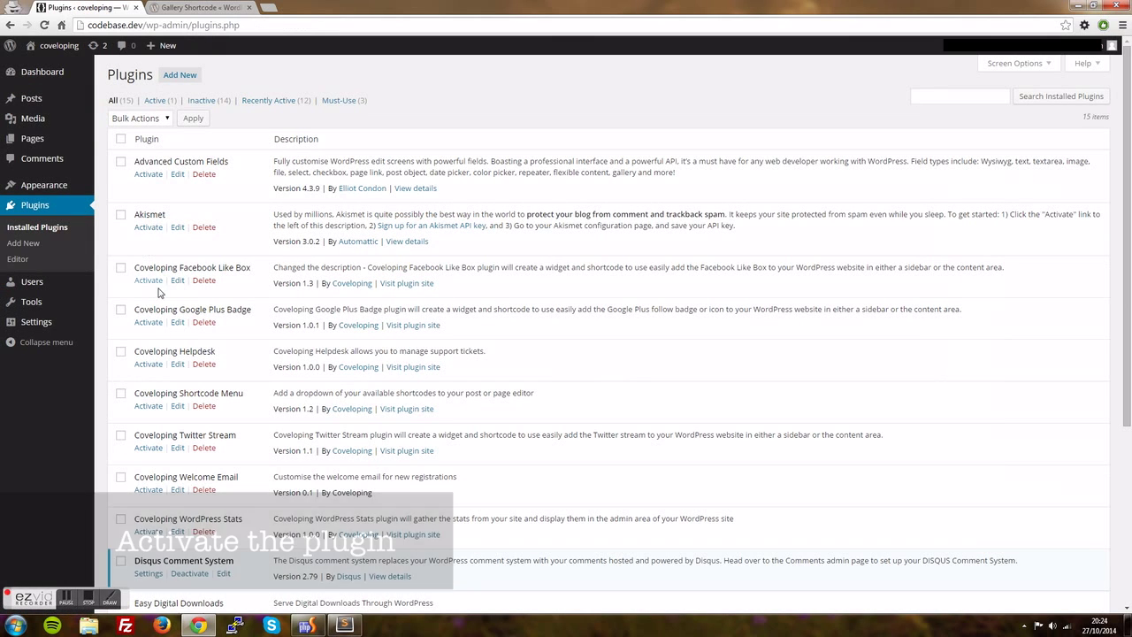
pyautogui.tripleClick(180, 392)
pyautogui.click(150, 407)
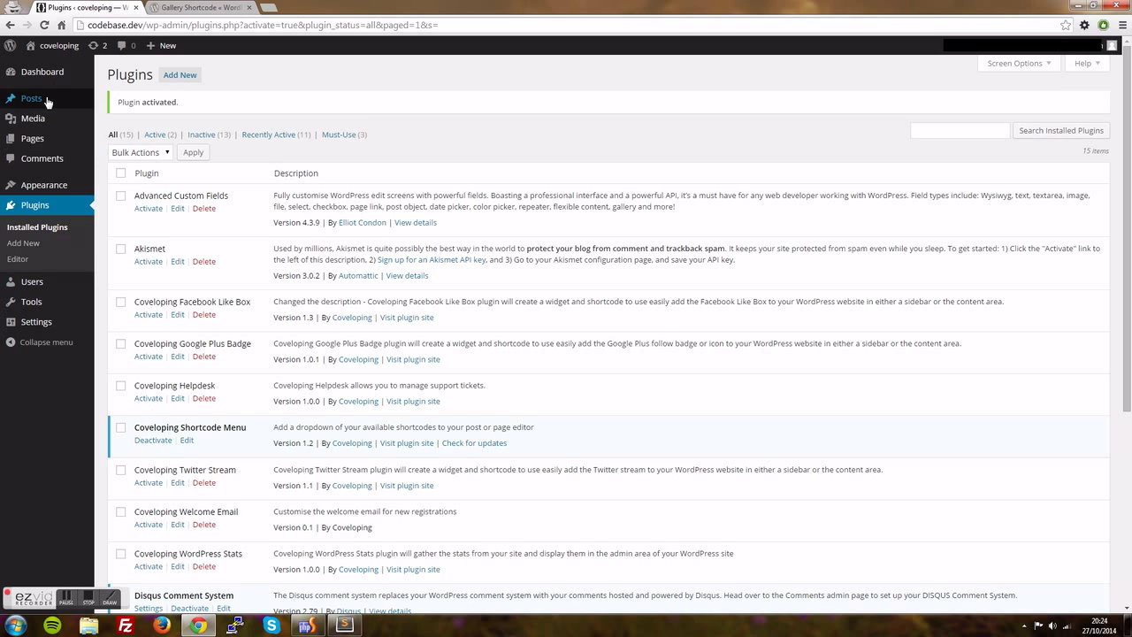
# Open the Gallery Shortcode post in the visual editor and check the contents of the Shortcodes dropdown.
pyautogui.click(116, 102)
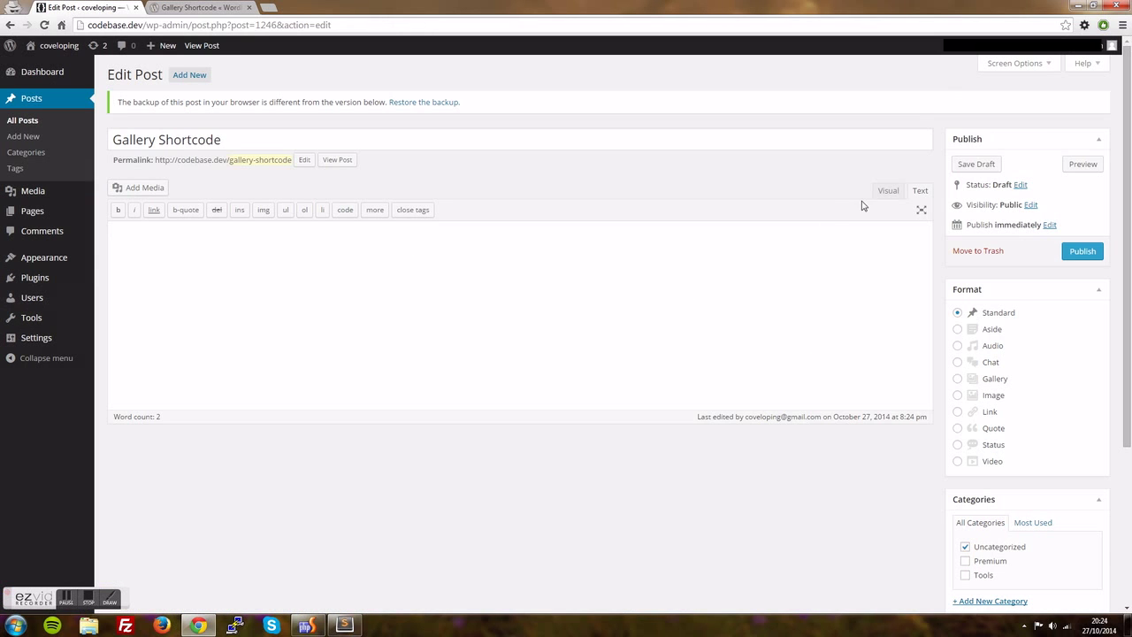
pyautogui.click(884, 192)
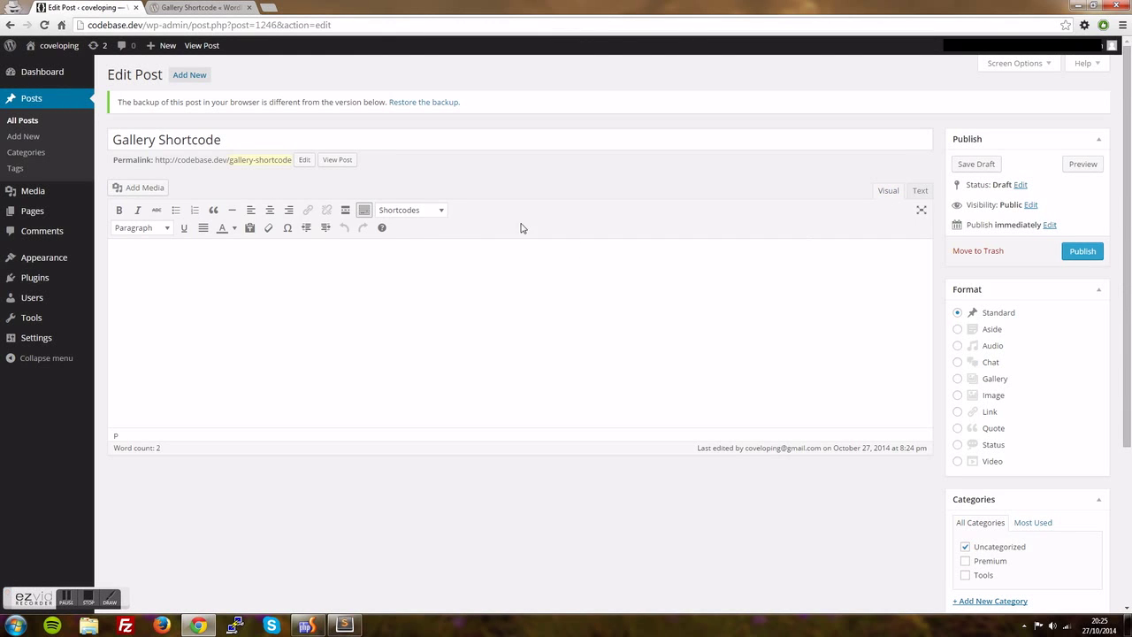
pyautogui.click(431, 211)
pyautogui.click(439, 212)
# In the Shortcode Menu settings, include the gallery shortcode in the menu and save it.
pyautogui.moveTo(40, 339)
pyautogui.click(123, 435)
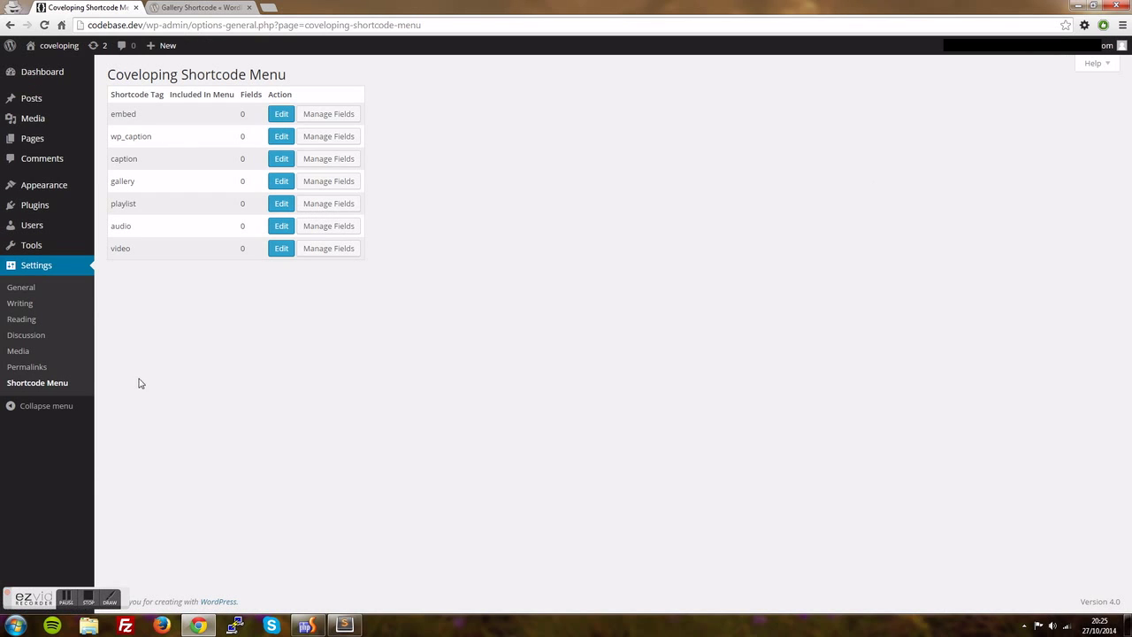
pyautogui.doubleClick(119, 180)
pyautogui.click(282, 184)
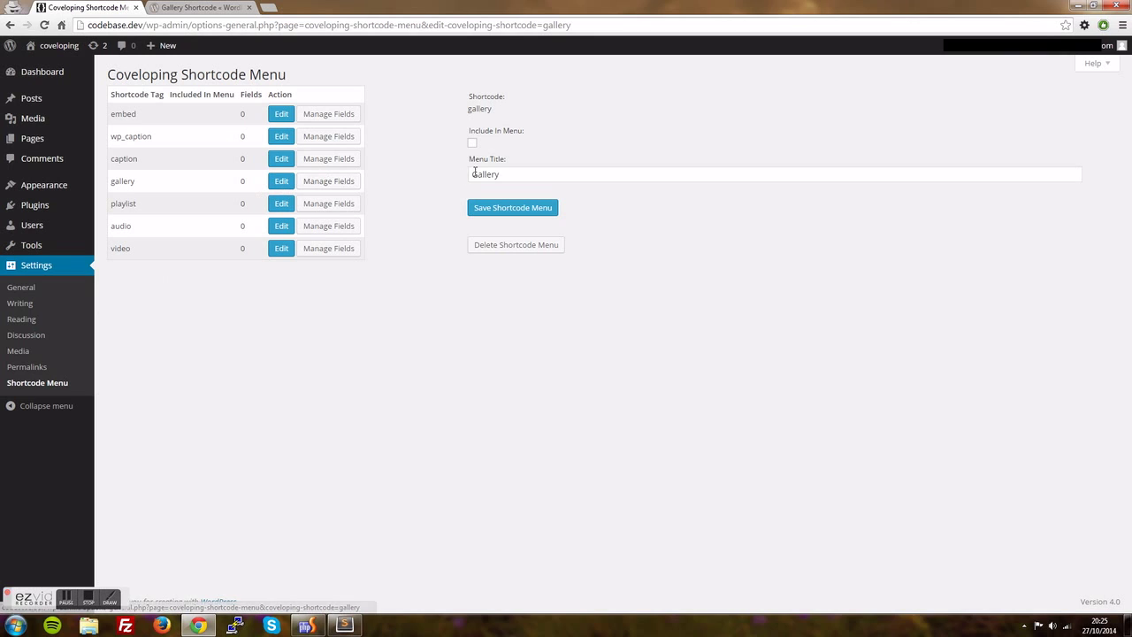
pyautogui.doubleClick(480, 174)
pyautogui.click(472, 144)
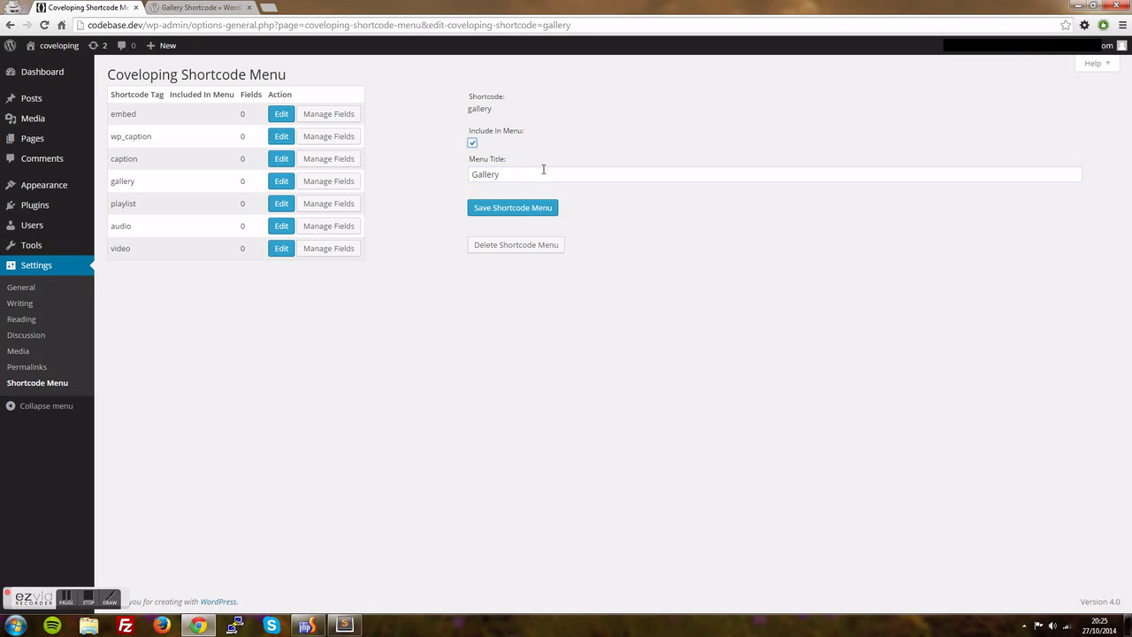
pyautogui.click(524, 210)
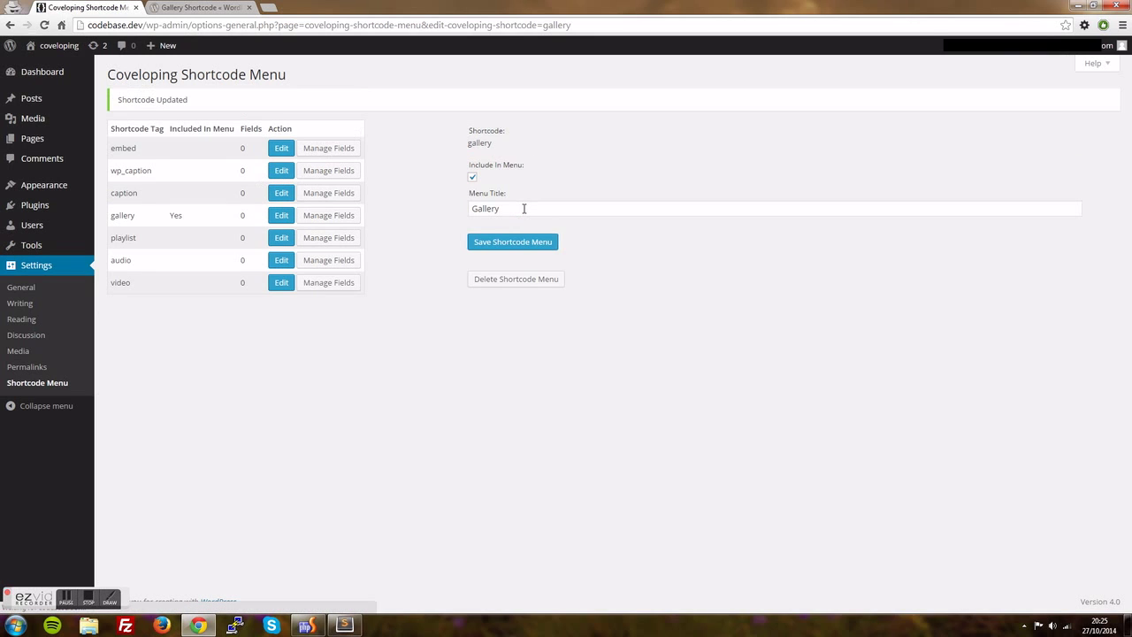
# Reopen the Gallery Shortcode draft in the visual editor and insert the Gallery entry from the Shortcodes dropdown.
pyautogui.moveTo(36, 106)
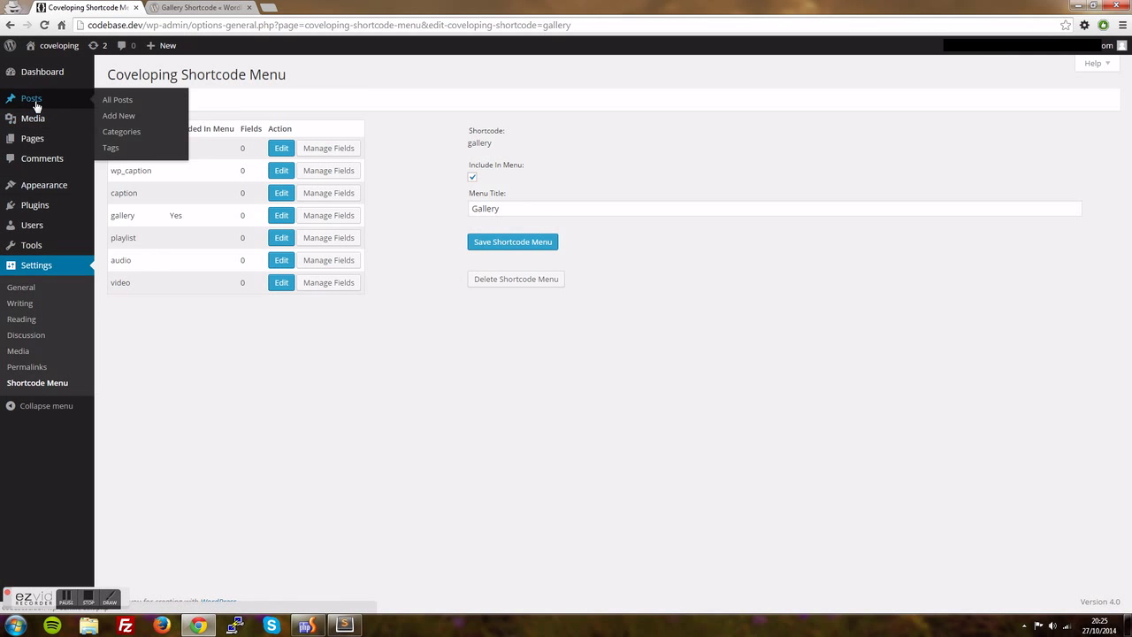
pyautogui.click(128, 101)
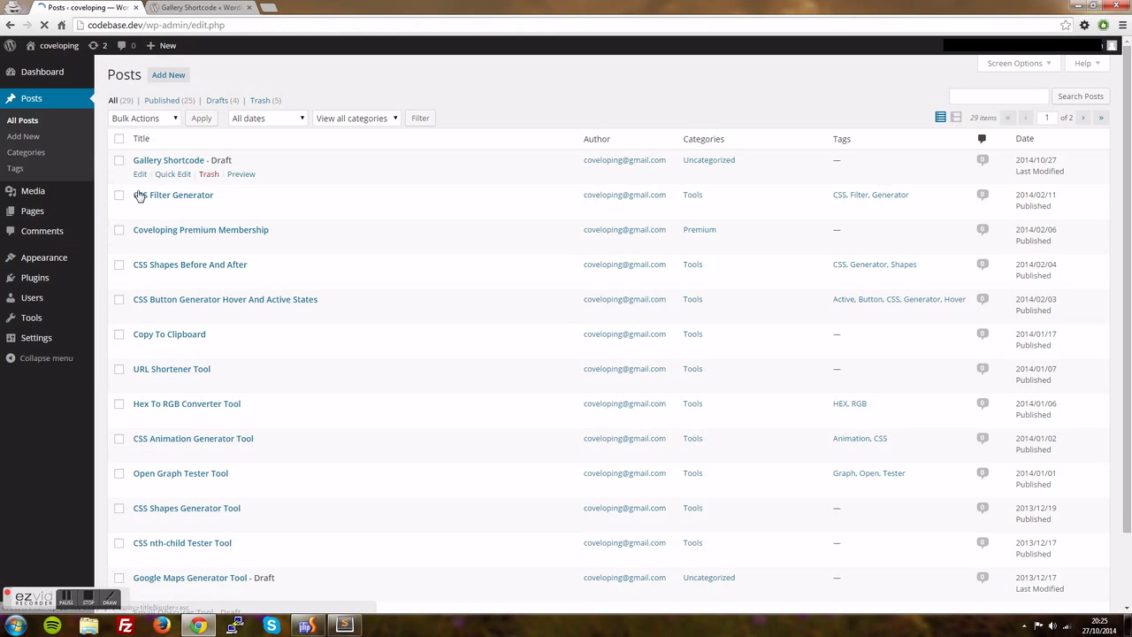
pyautogui.click(139, 174)
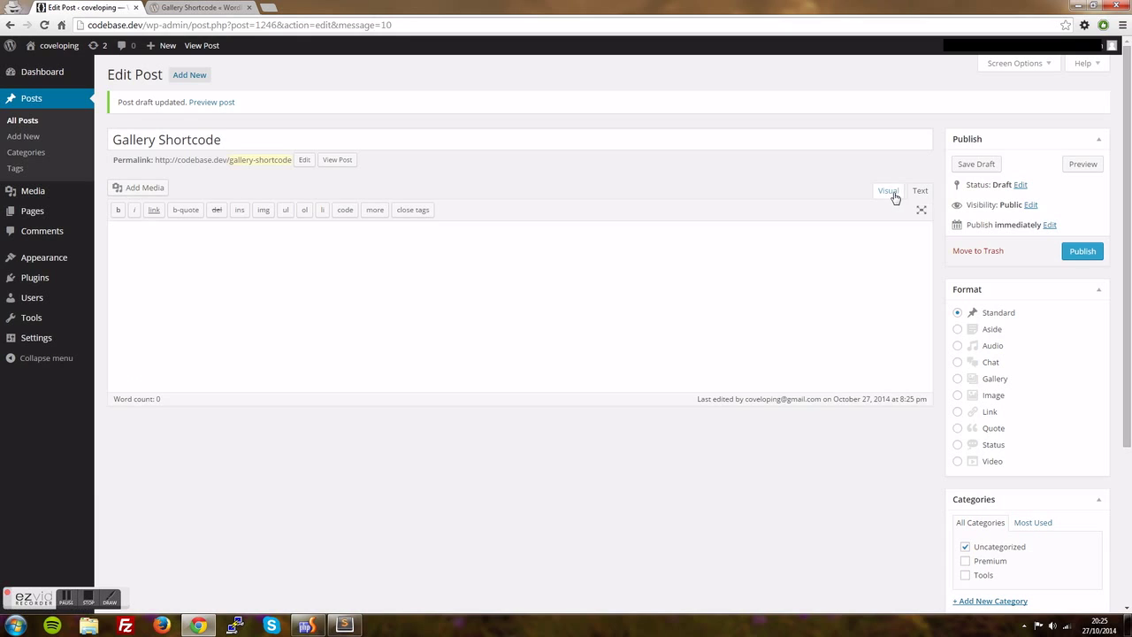
pyautogui.click(885, 191)
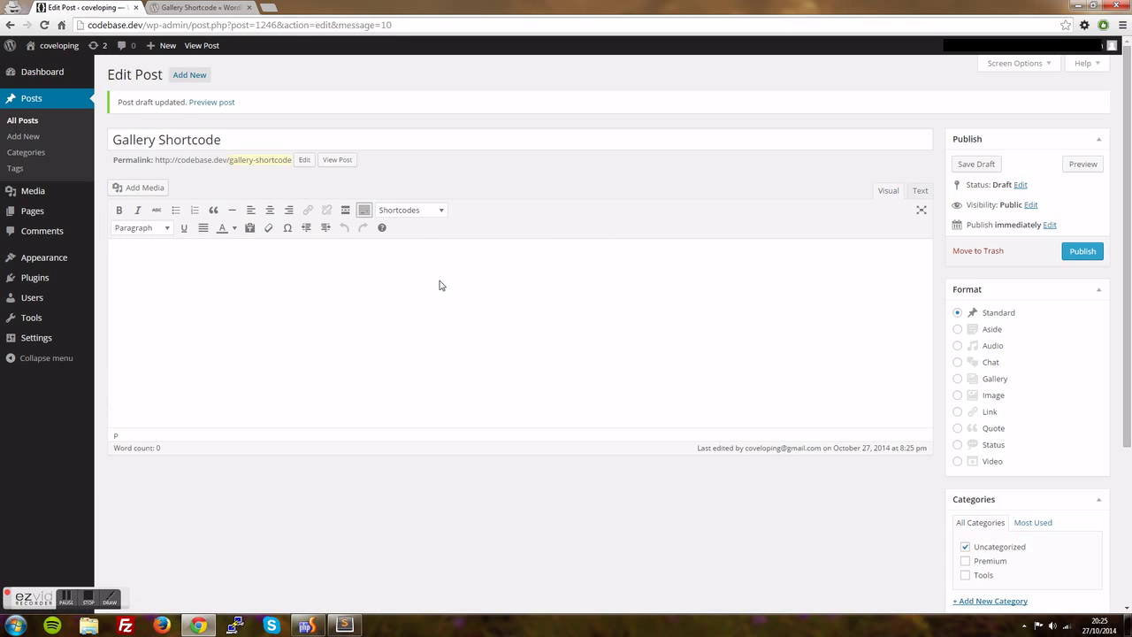
pyautogui.click(410, 210)
pyautogui.click(406, 235)
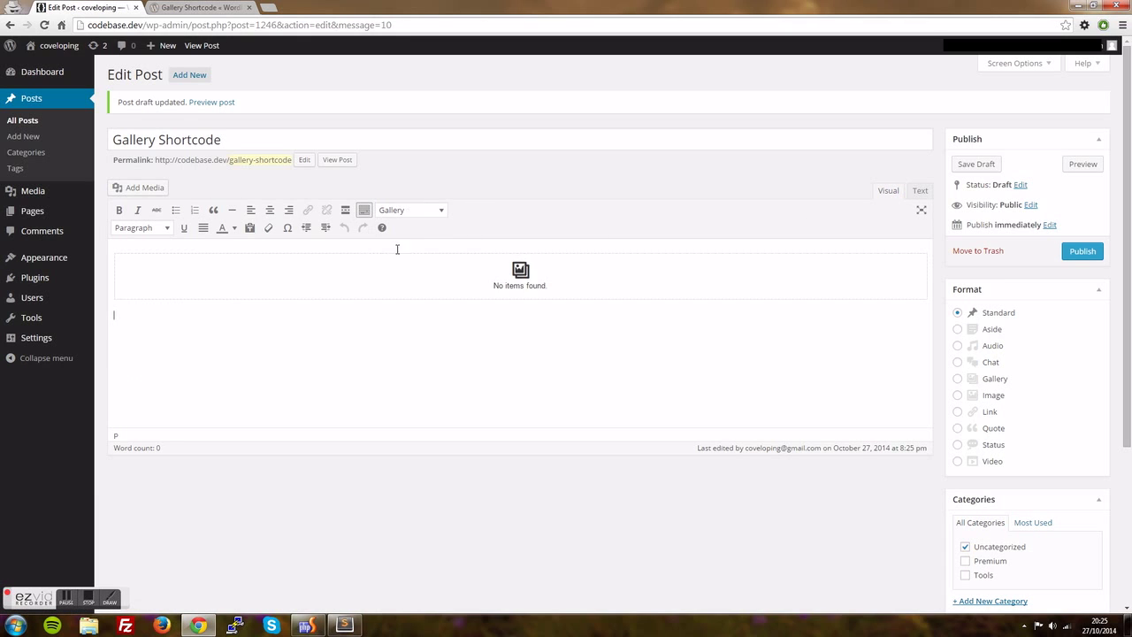
# Examine the inserted gallery shortcode in the post's source text.
pyautogui.click(917, 191)
pyautogui.moveTo(195, 232); pyautogui.dragTo(96, 234)
pyautogui.click(226, 253)
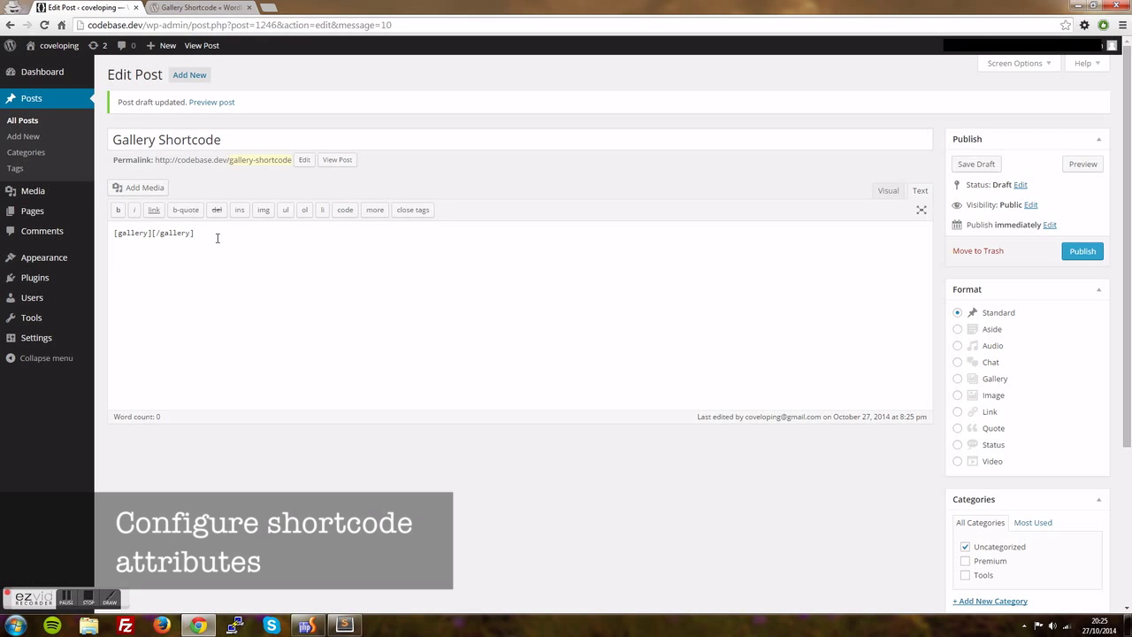
# Delete the gallery shortcode from the post body and save the draft.
pyautogui.moveTo(217, 238); pyautogui.dragTo(115, 229)
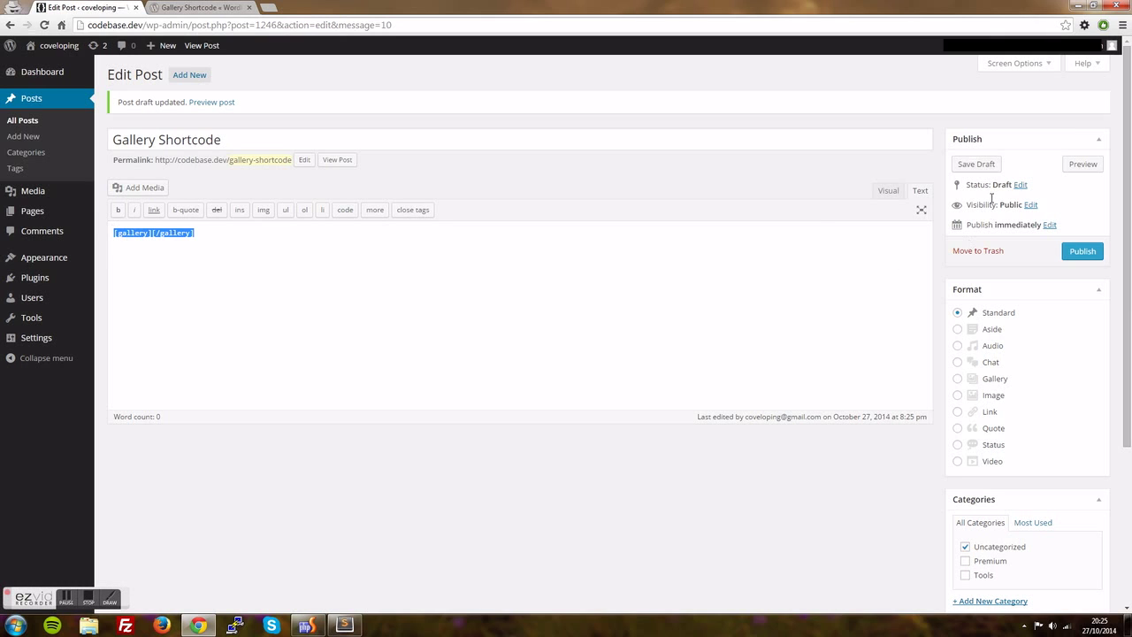
pyautogui.press('Delete')
pyautogui.click(967, 166)
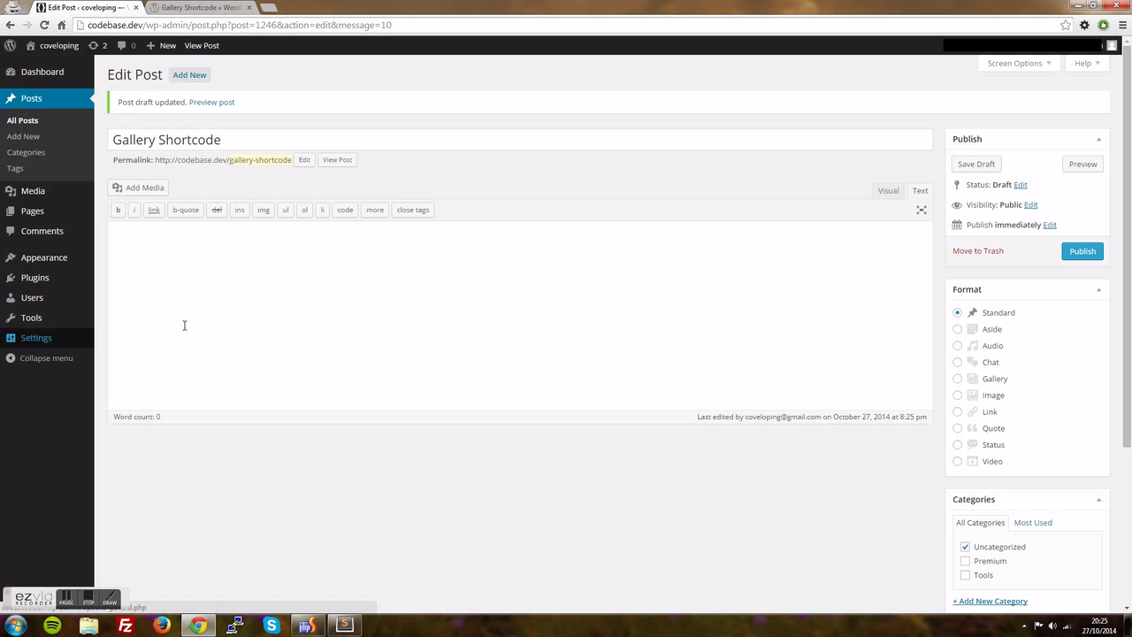
# Open field management for the gallery shortcode in the Shortcode Menu settings and look up the id attribute on the Codex page.
pyautogui.moveTo(58, 345)
pyautogui.click(126, 439)
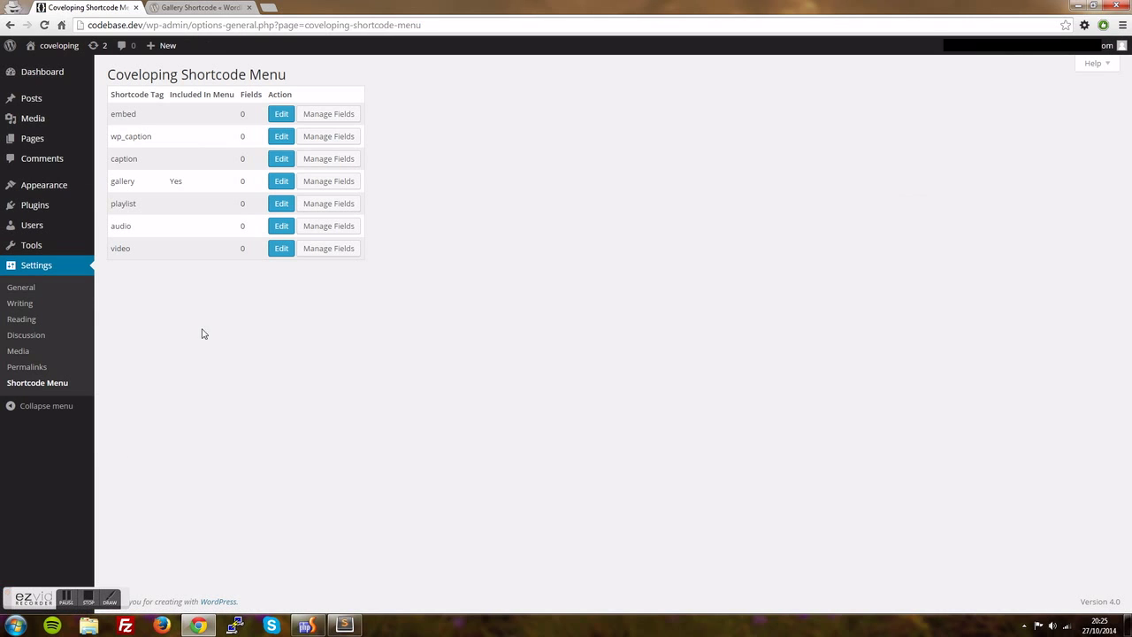
pyautogui.click(322, 183)
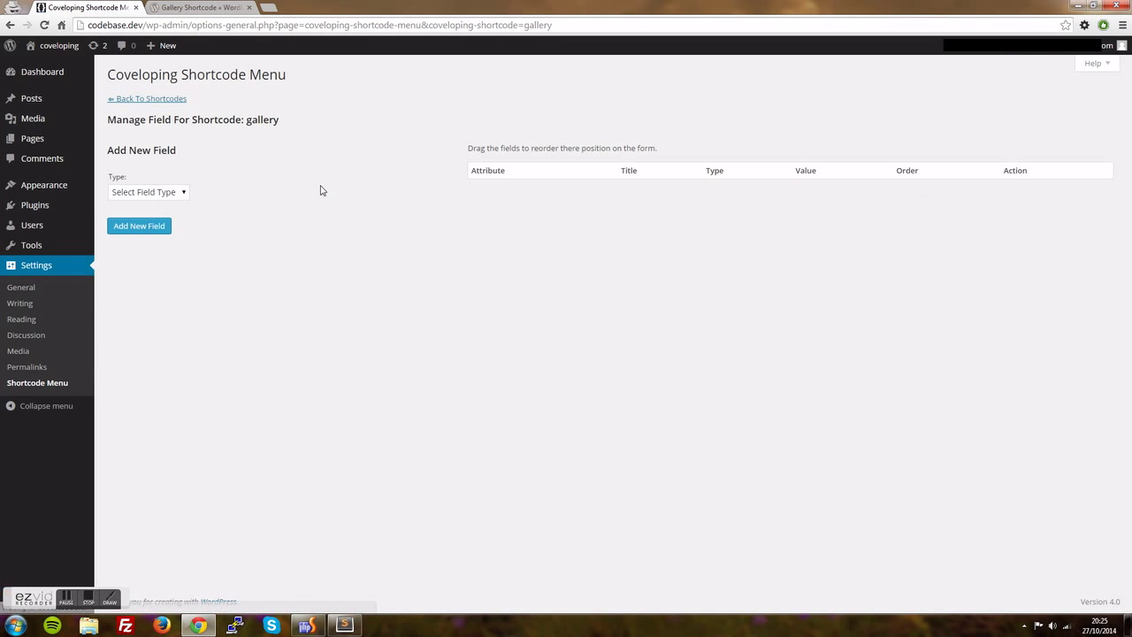
pyautogui.click(217, 11)
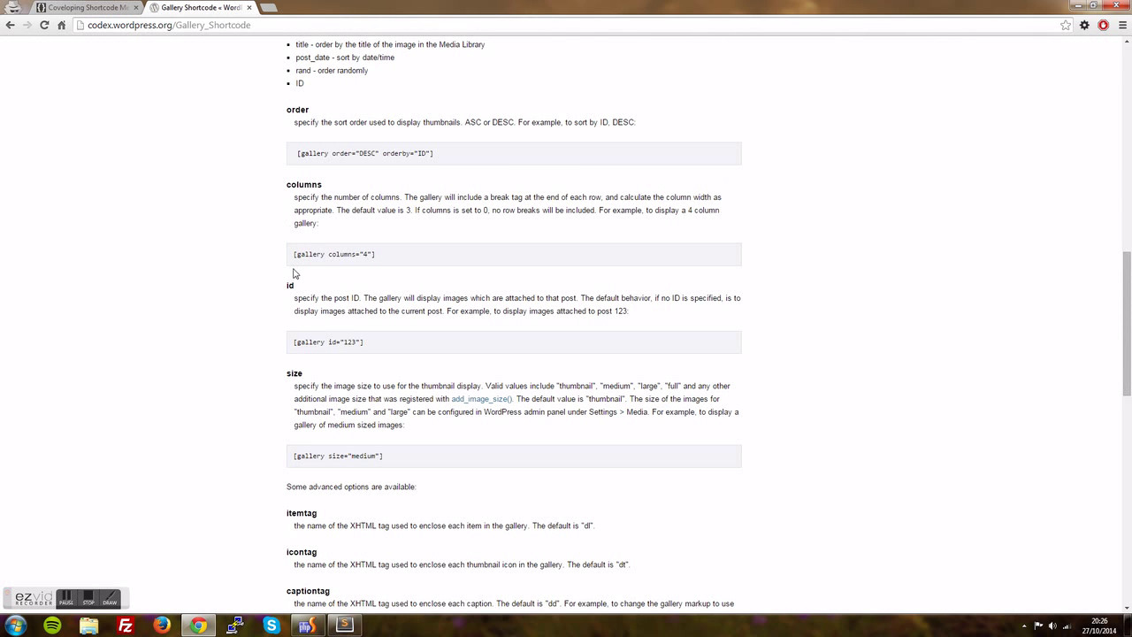
pyautogui.doubleClick(355, 341)
pyautogui.click(112, 8)
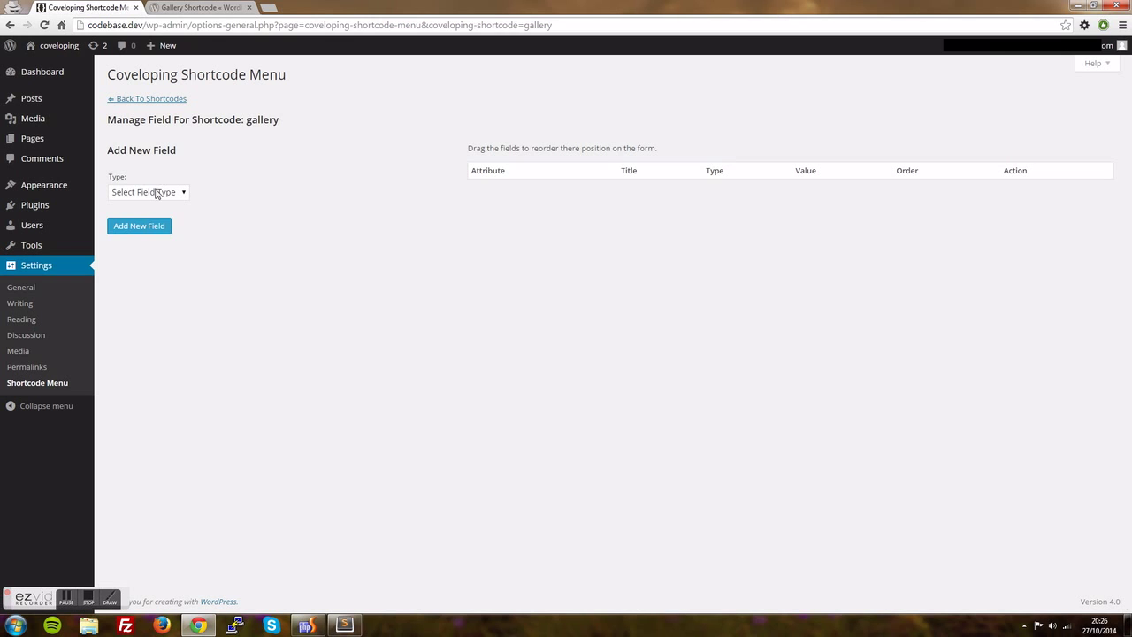
# Add a Textbox field to the gallery shortcode with the attribute id and the title ID.
pyautogui.click(156, 191)
pyautogui.click(147, 295)
pyautogui.click(156, 241)
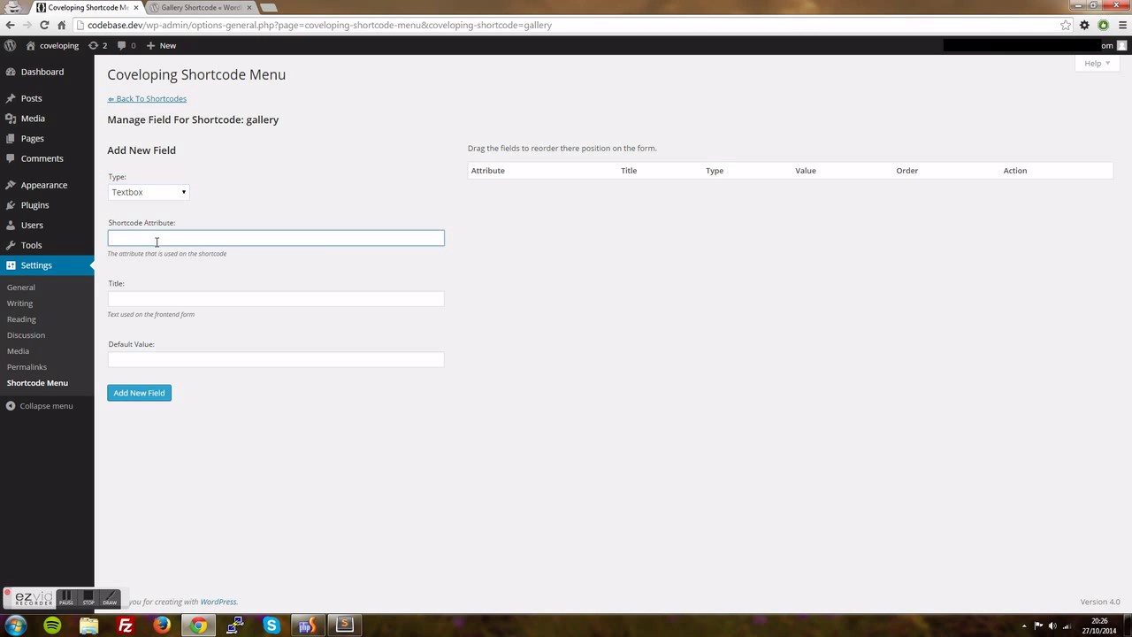
pyautogui.click(170, 301)
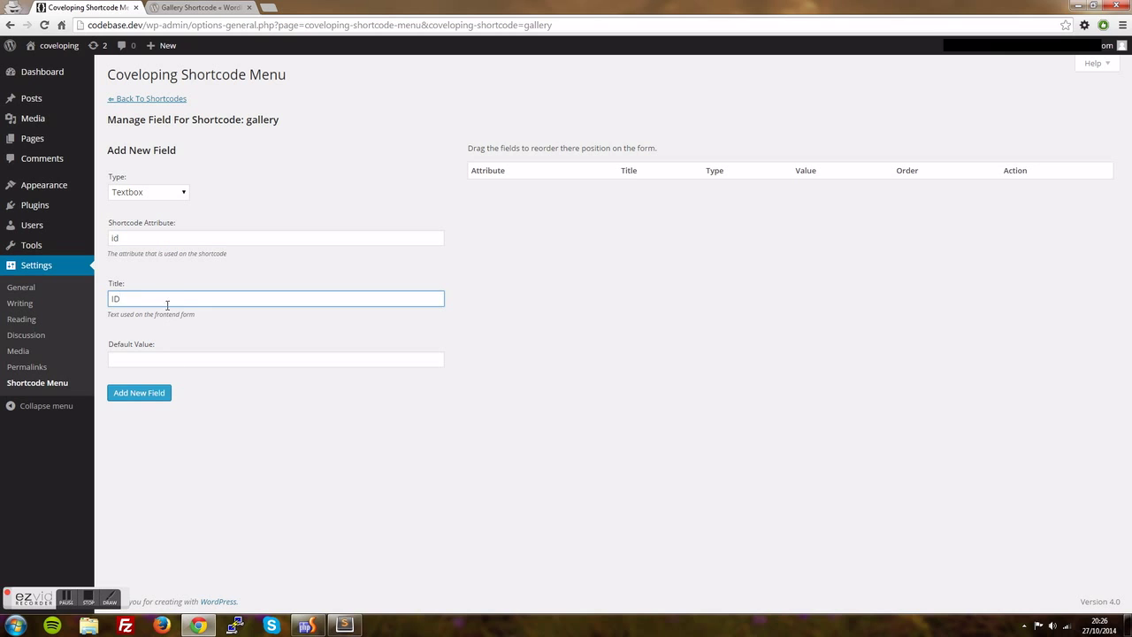
pyautogui.click(152, 394)
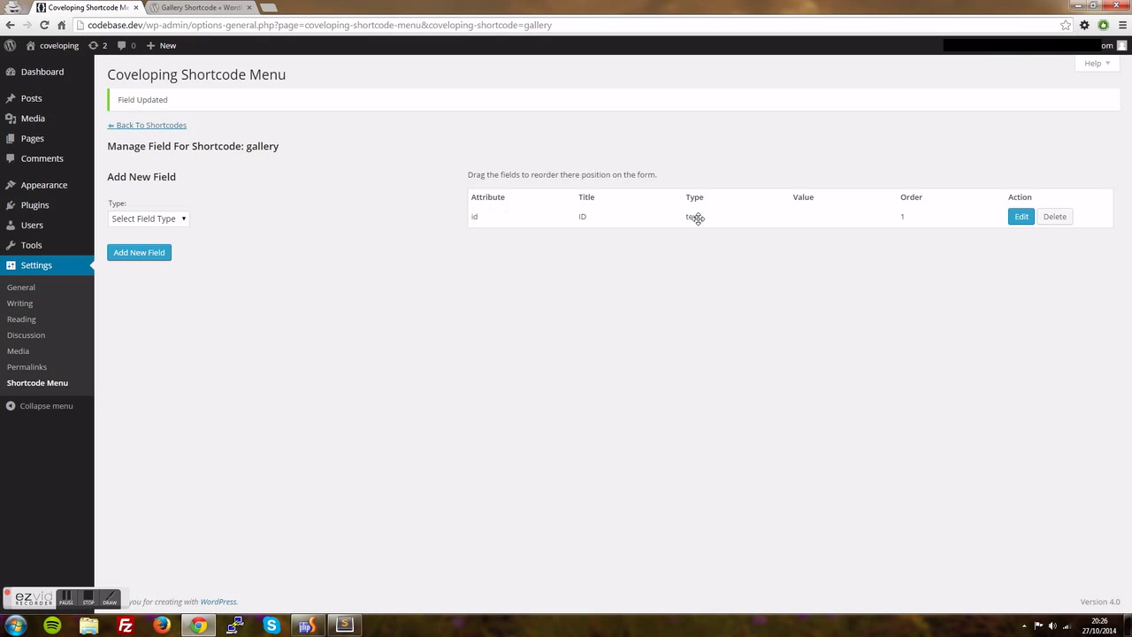
# Examine the size attribute and its valid values on the Codex Gallery Shortcode page.
pyautogui.click(198, 7)
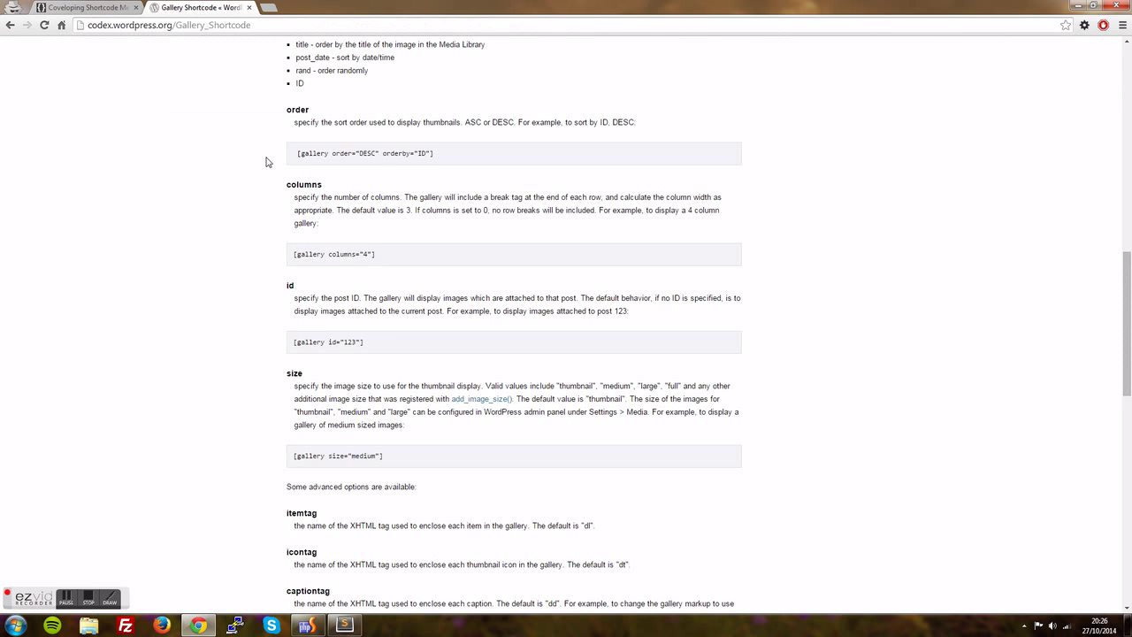
pyautogui.doubleClick(334, 456)
pyautogui.doubleClick(570, 386)
pyautogui.doubleClick(617, 386)
pyautogui.doubleClick(649, 385)
pyautogui.doubleClick(673, 385)
pyautogui.click(633, 435)
pyautogui.click(122, 7)
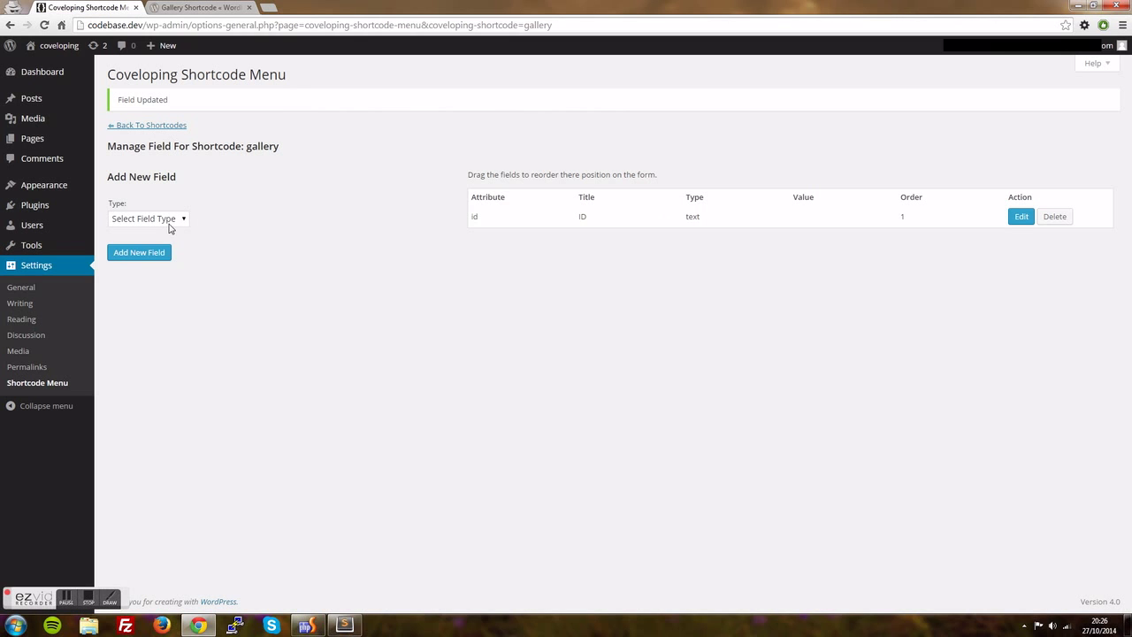
# Set up a new Select field for the gallery shortcode with the attribute size and the title Size.
pyautogui.click(171, 223)
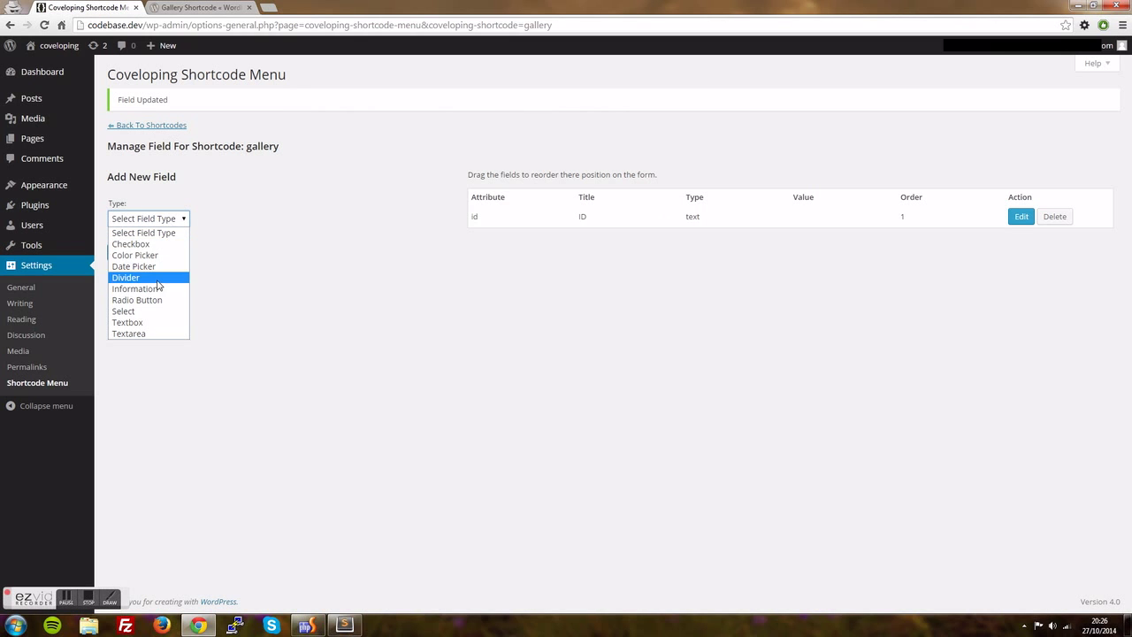
pyautogui.click(148, 311)
pyautogui.click(156, 264)
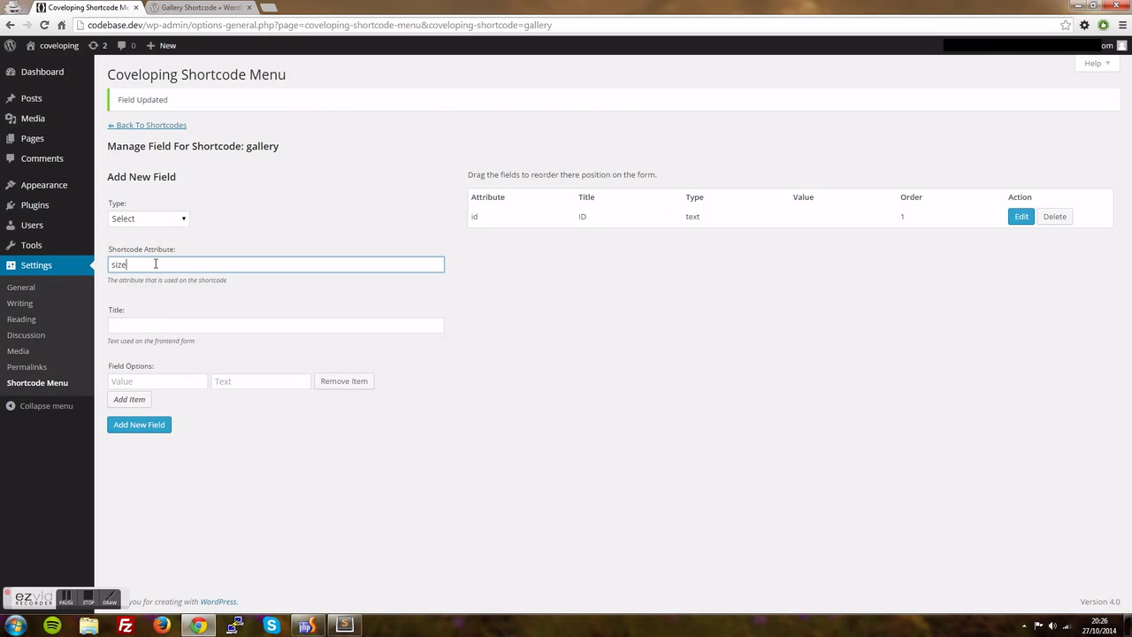
pyautogui.click(150, 323)
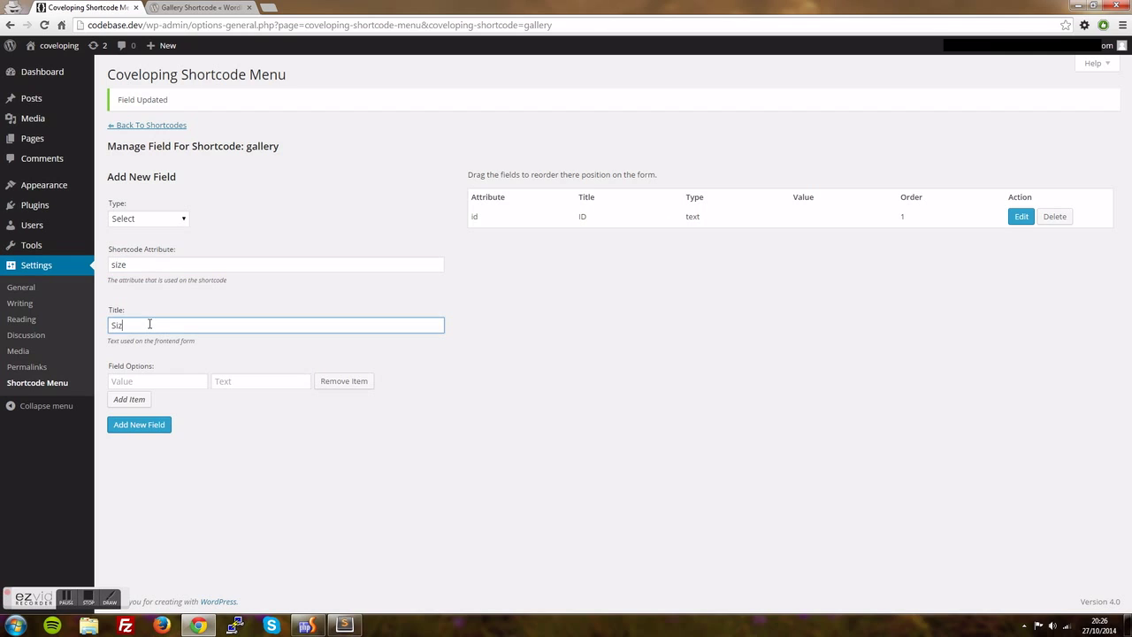
# Fill in the Size field's first option with the value thumbnail and the text Thumbnail.
pyautogui.click(151, 381)
pyautogui.write('thumbnail')
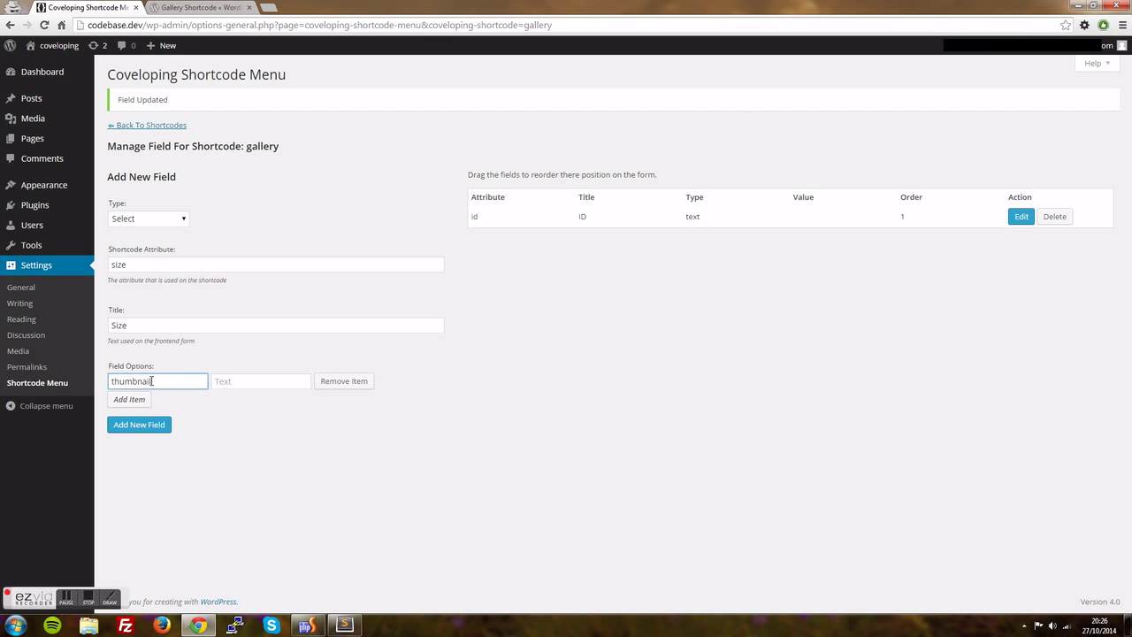
pyautogui.doubleClick(151, 380)
pyautogui.hotkey('ctrl', 'c')
pyautogui.press('Tab')
pyautogui.hotkey('ctrl', 'v')
pyautogui.press('Home')
pyautogui.press('Delete')
pyautogui.write('T')
# Add a second Size option with the value medium, copied from the Codex page, and the text Medium.
pyautogui.click(159, 7)
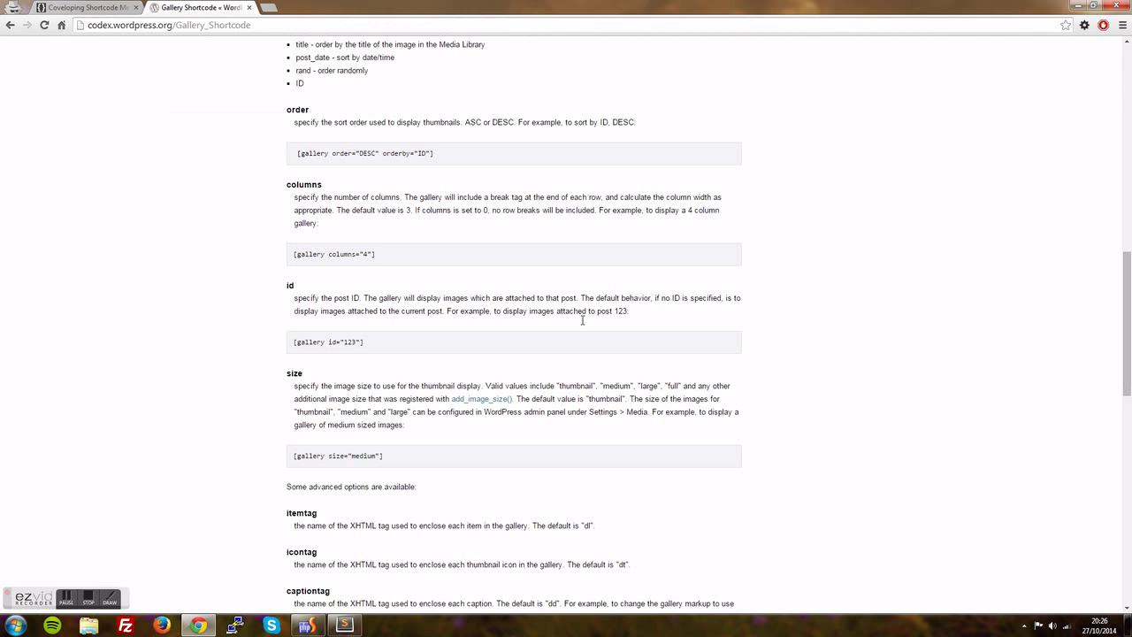
pyautogui.doubleClick(615, 386)
pyautogui.click(84, 7)
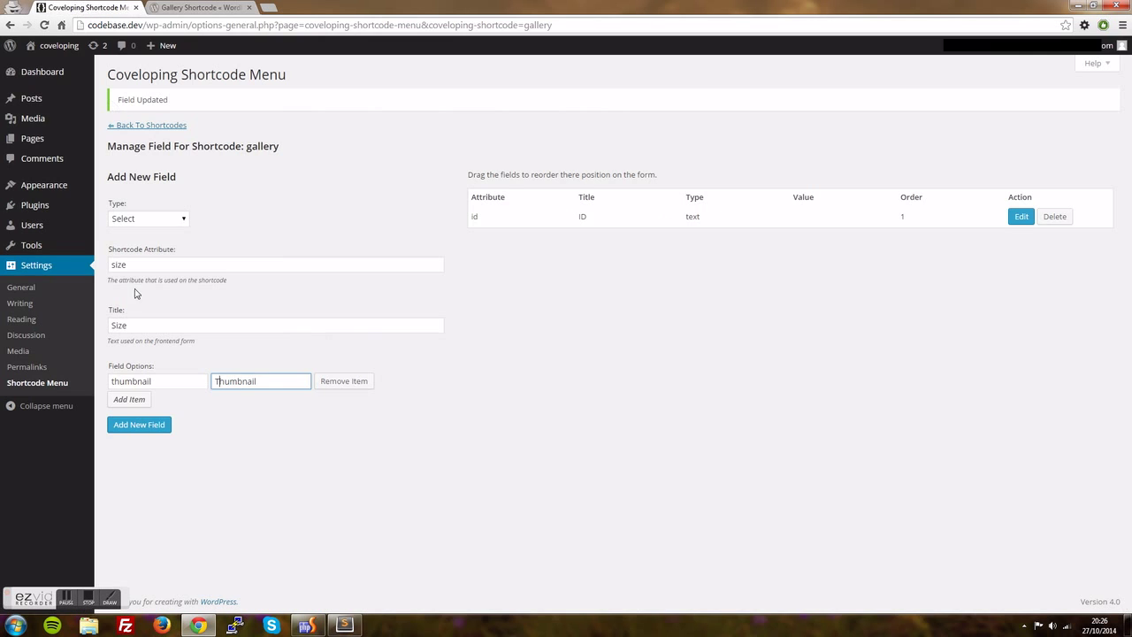
pyautogui.click(129, 399)
pyautogui.click(134, 398)
pyautogui.hotkey('ctrl', 'v')
pyautogui.click(221, 398)
pyautogui.hotkey('ctrl', 'v')
pyautogui.press('BackSpace')
pyautogui.write('M')
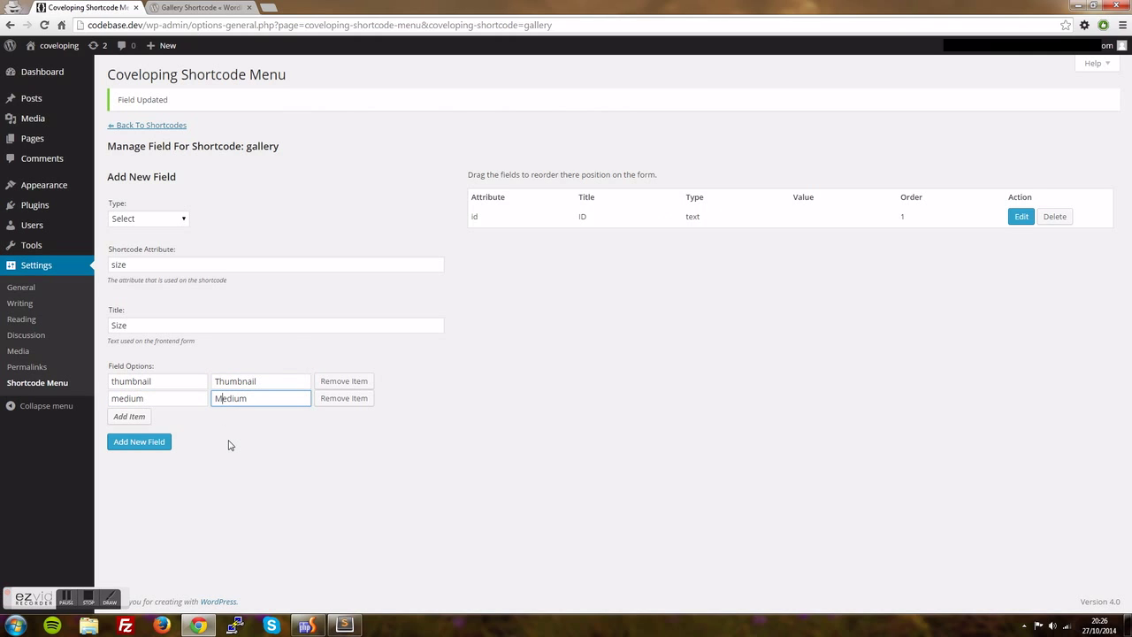
# Add a third Size option with the value large, copied from the Codex page, and the text Large.
pyautogui.click(131, 416)
pyautogui.click(186, 5)
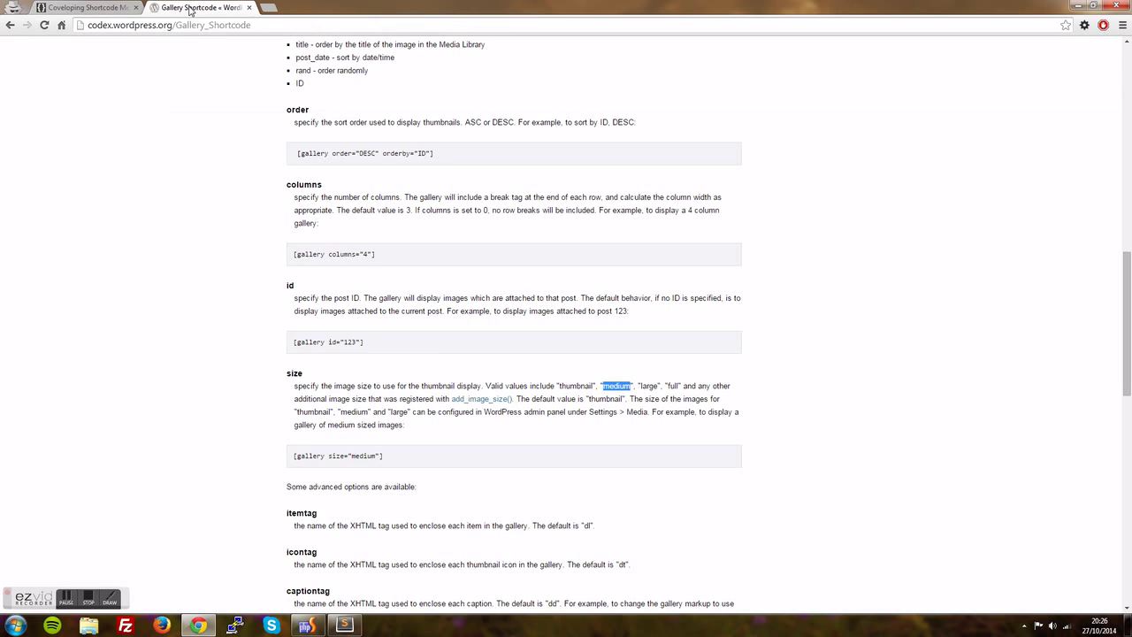
pyautogui.doubleClick(650, 385)
pyautogui.click(95, 8)
pyautogui.click(144, 414)
pyautogui.hotkey('ctrl', 'v')
pyautogui.click(239, 422)
pyautogui.hotkey('ctrl', 'v')
pyautogui.write('L')
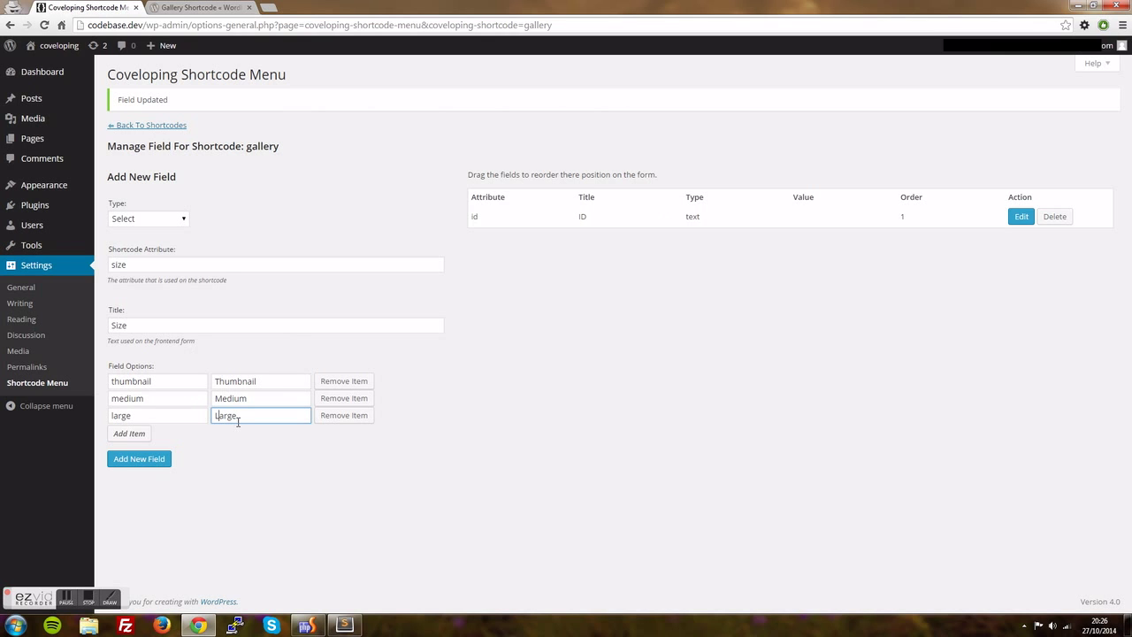
# Add a fourth Size option with the value full and the text Full, then save the new Select field.
pyautogui.click(130, 433)
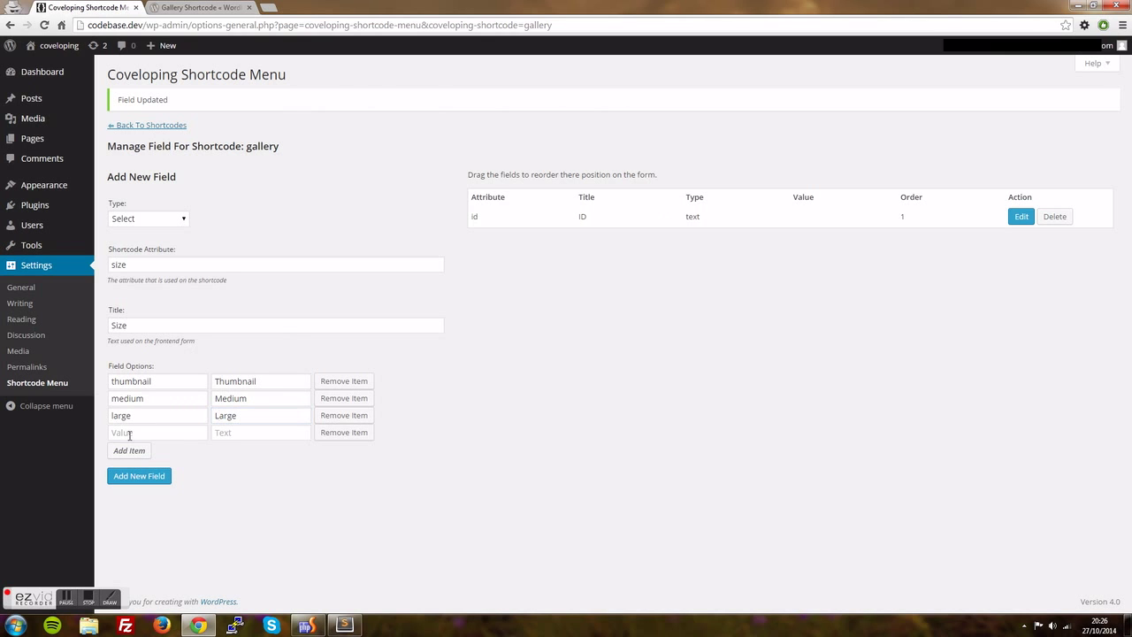
pyautogui.click(235, 7)
pyautogui.doubleClick(673, 385)
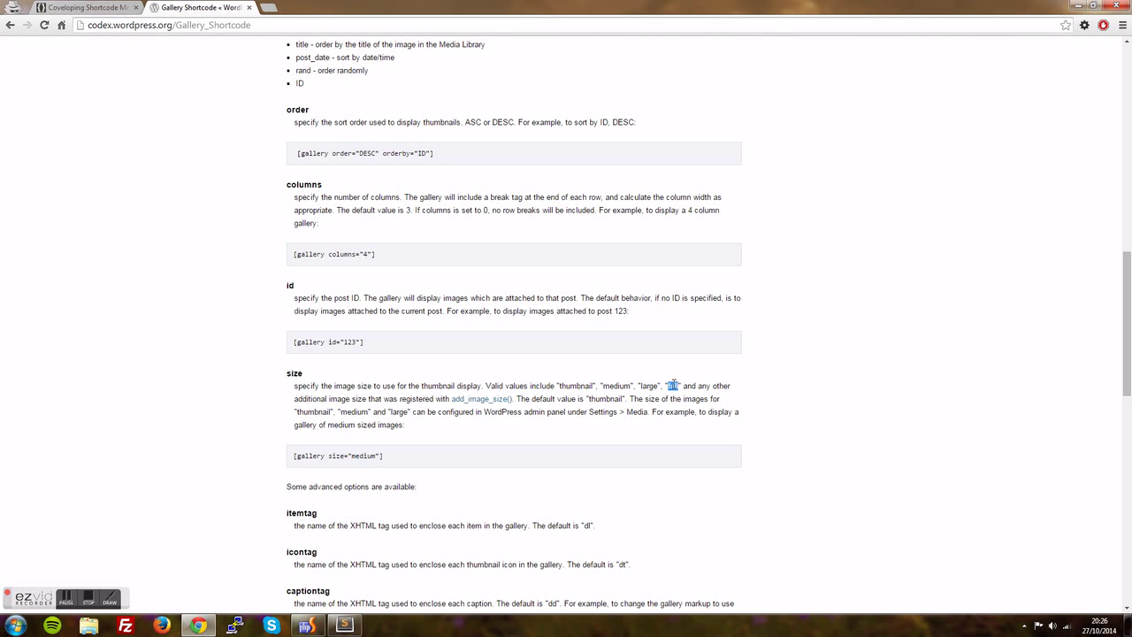
pyautogui.click(61, 7)
pyautogui.click(124, 432)
pyautogui.hotkey('ctrl', 'v')
pyautogui.click(235, 438)
pyautogui.hotkey('ctrl', 'v')
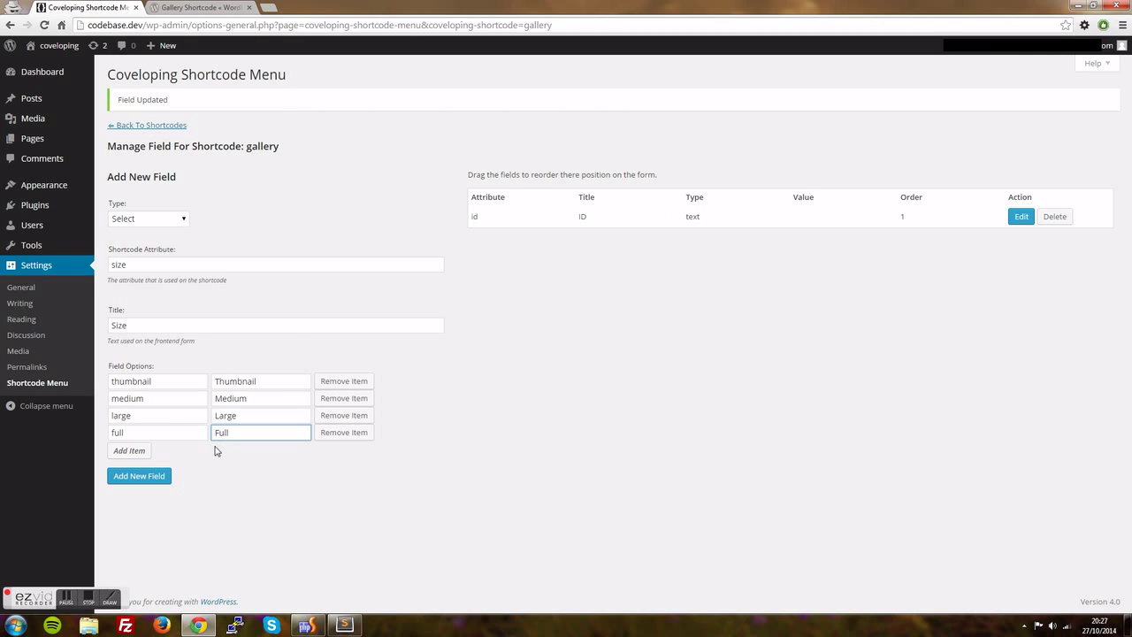
pyautogui.click(236, 475)
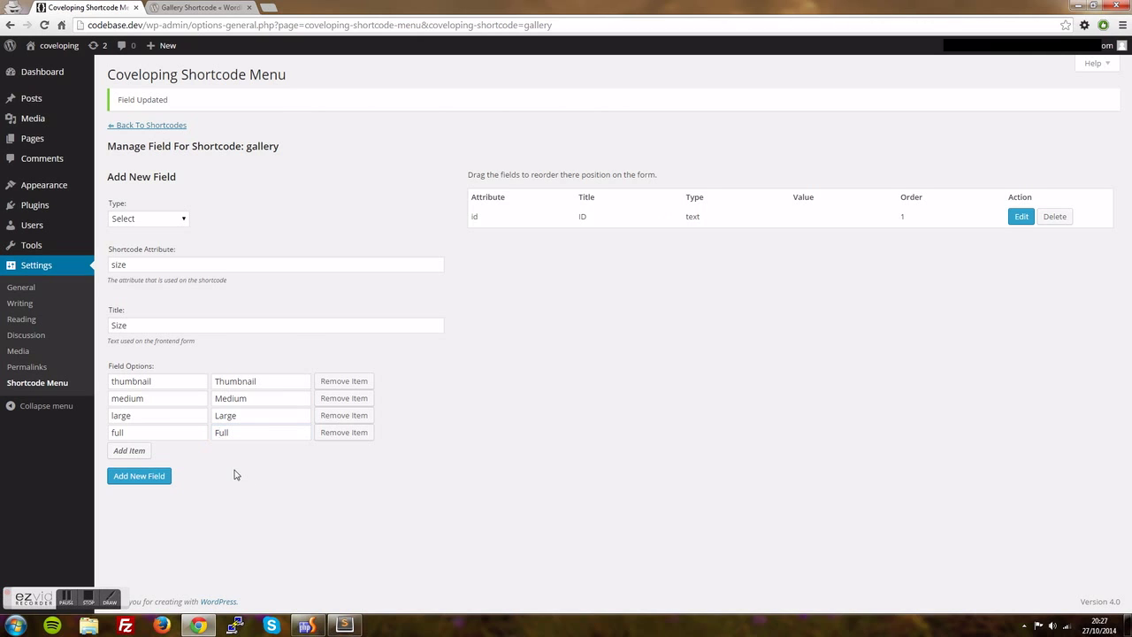
pyautogui.click(165, 475)
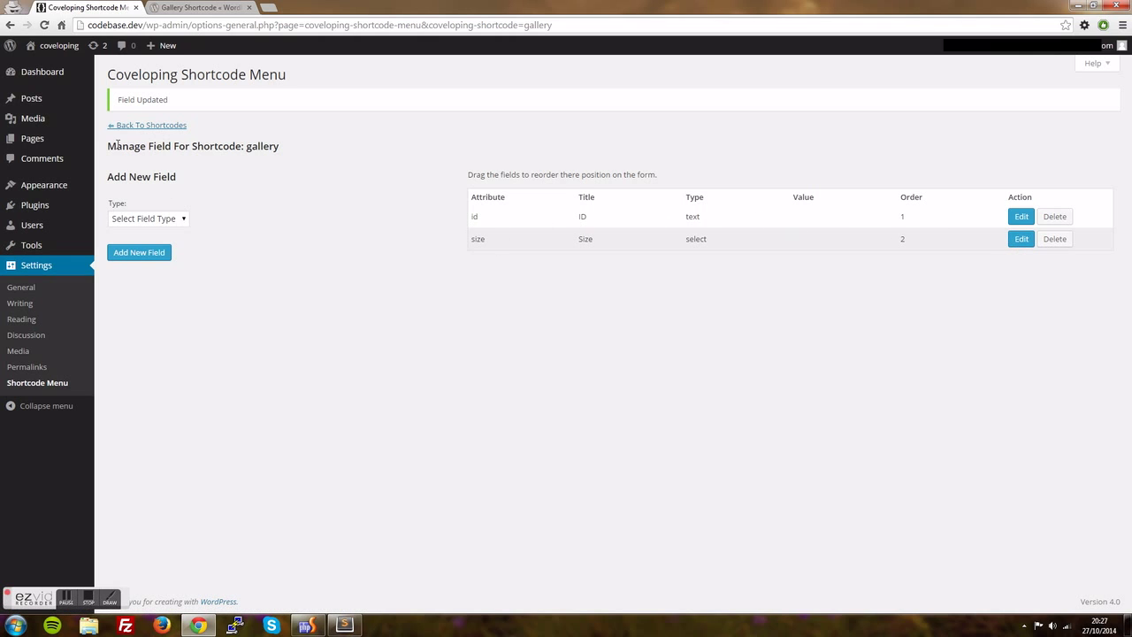
# Reopen the Gallery Shortcode draft from the posts list and switch it to visual editing.
pyautogui.moveTo(54, 99)
pyautogui.click(131, 104)
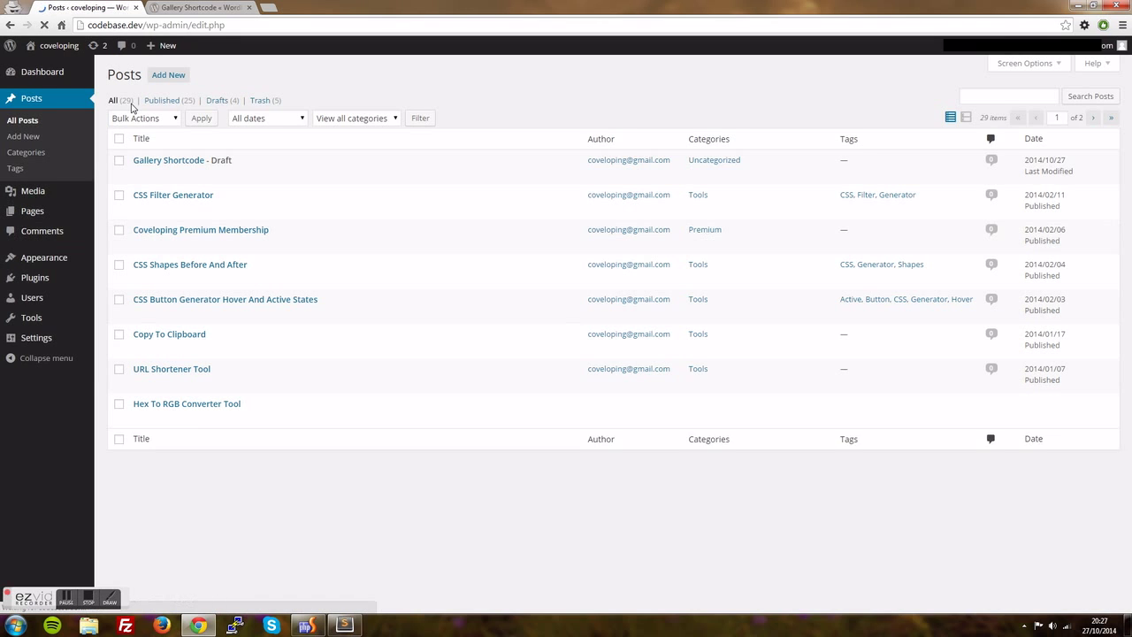
pyautogui.click(142, 176)
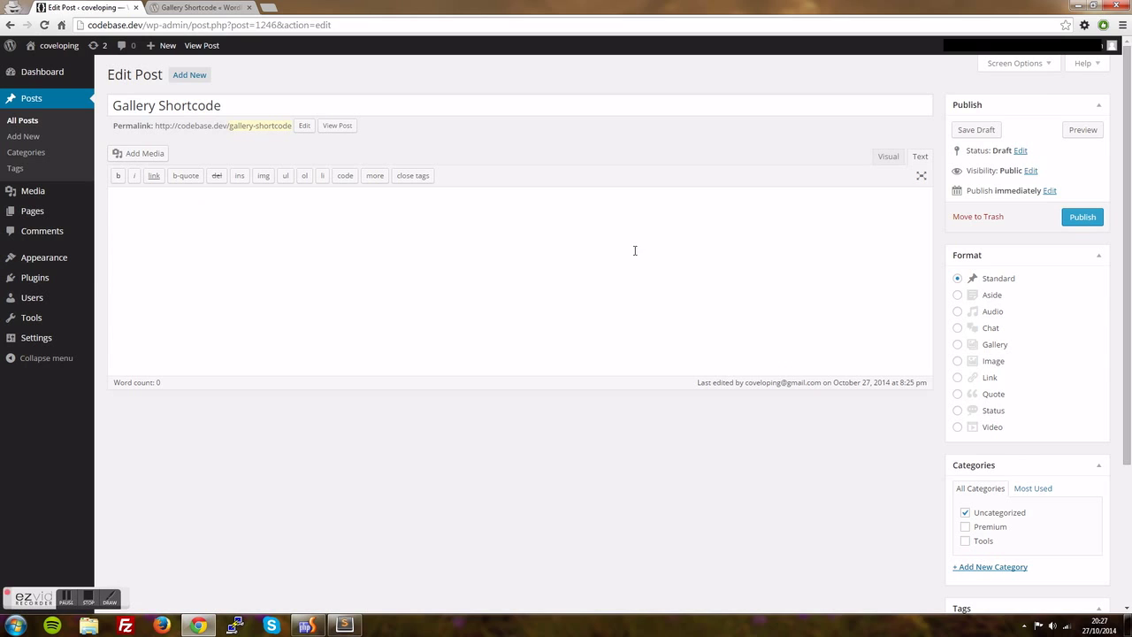
pyautogui.click(886, 156)
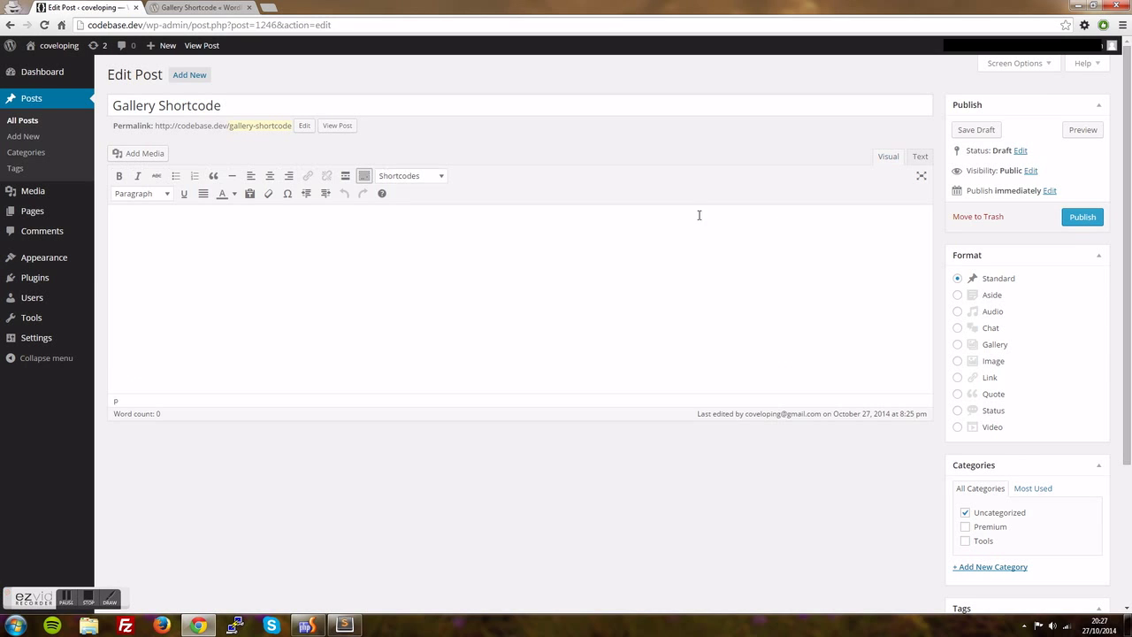
# Insert the Gallery shortcode into the post through its shortcode form, with ID 123 and size Medium.
pyautogui.click(424, 182)
pyautogui.click(413, 199)
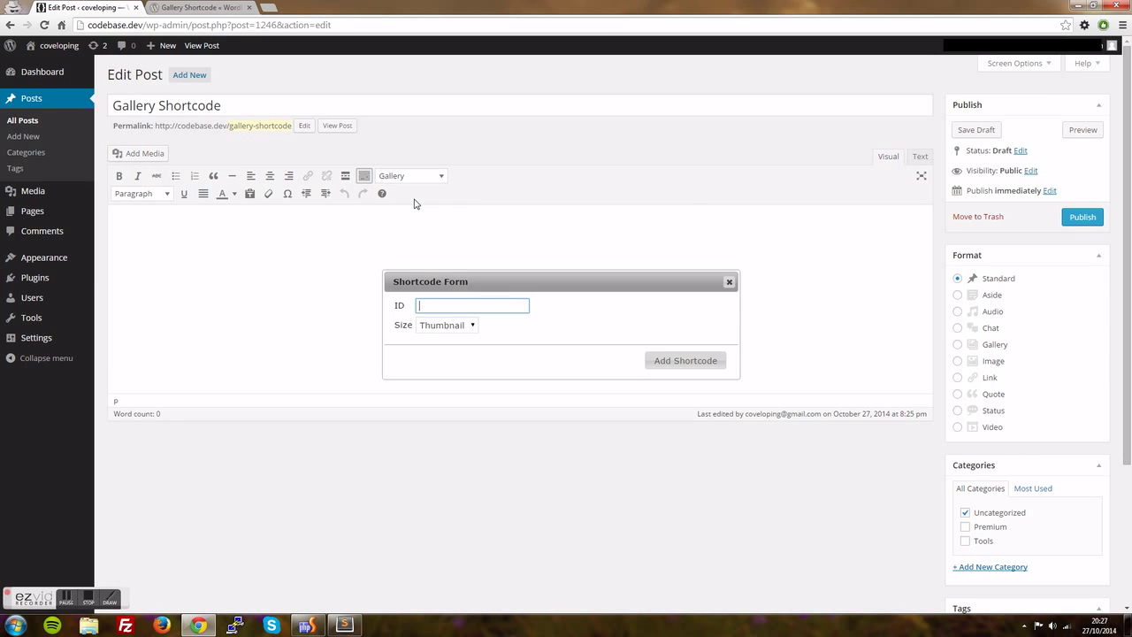
pyautogui.click(442, 325)
pyautogui.click(437, 347)
pyautogui.click(659, 361)
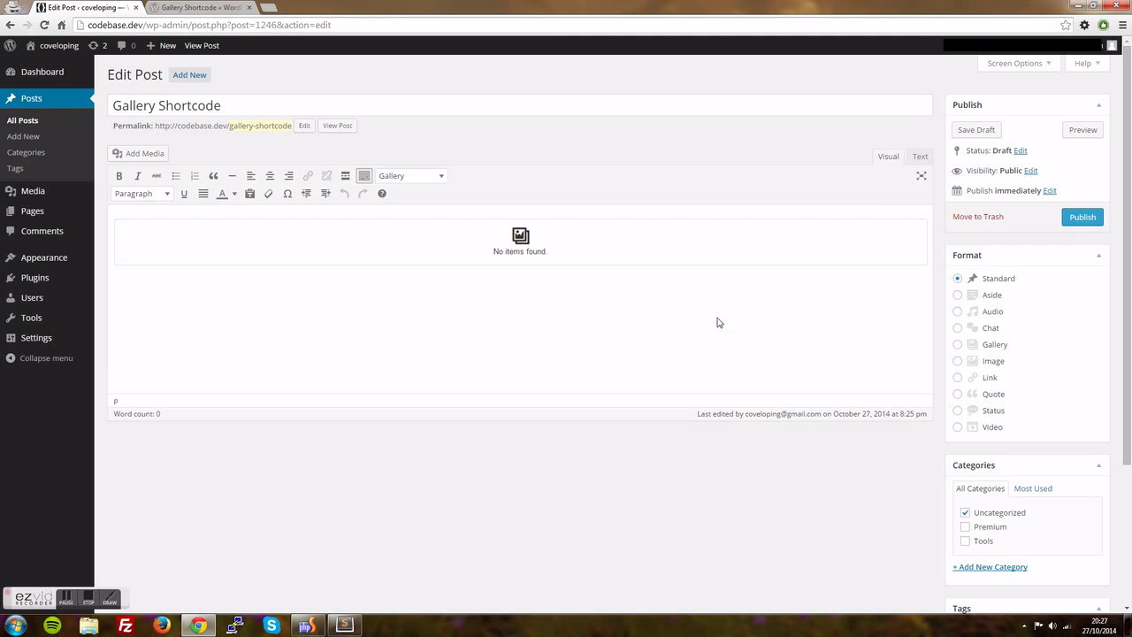
# Examine the inserted gallery shortcode and its attributes in the post's source text.
pyautogui.click(920, 157)
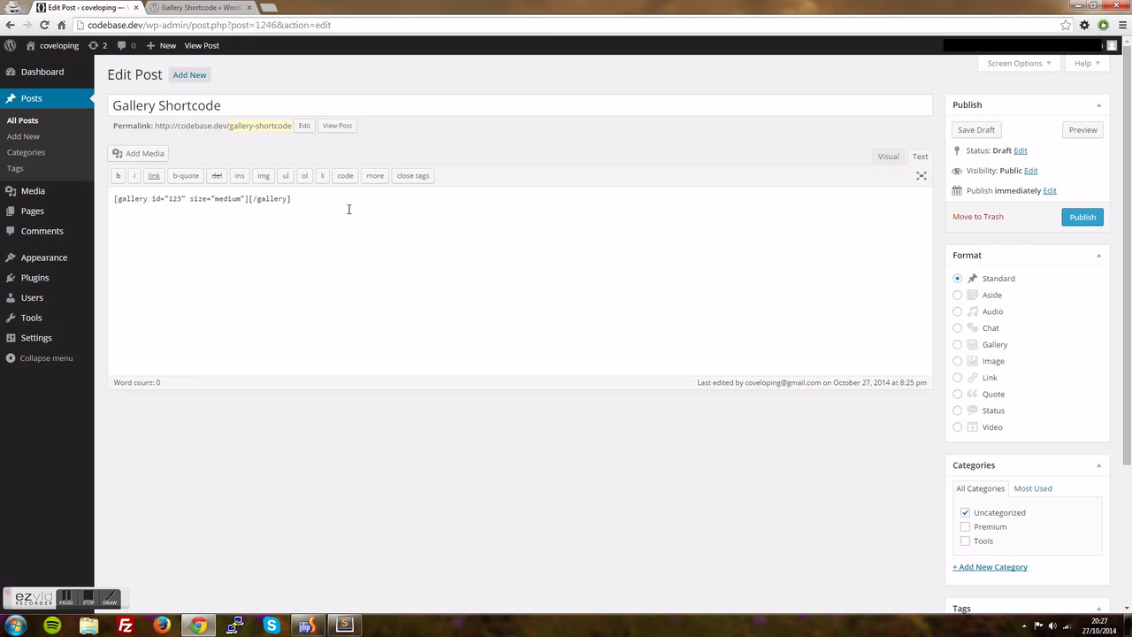
pyautogui.moveTo(293, 199); pyautogui.dragTo(117, 194)
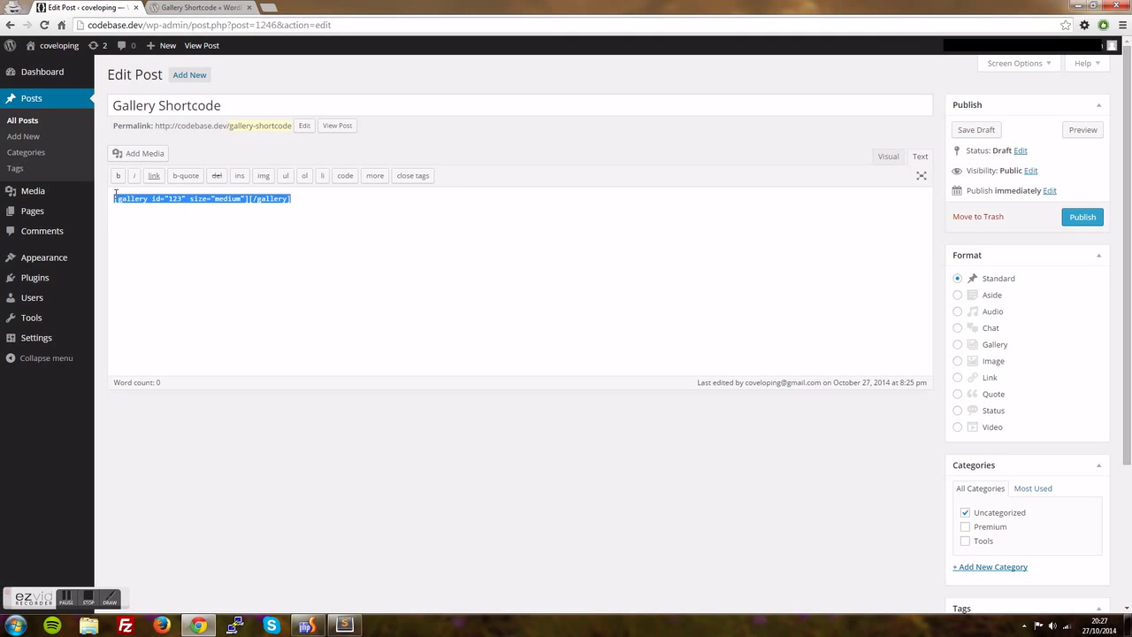
pyautogui.click(208, 232)
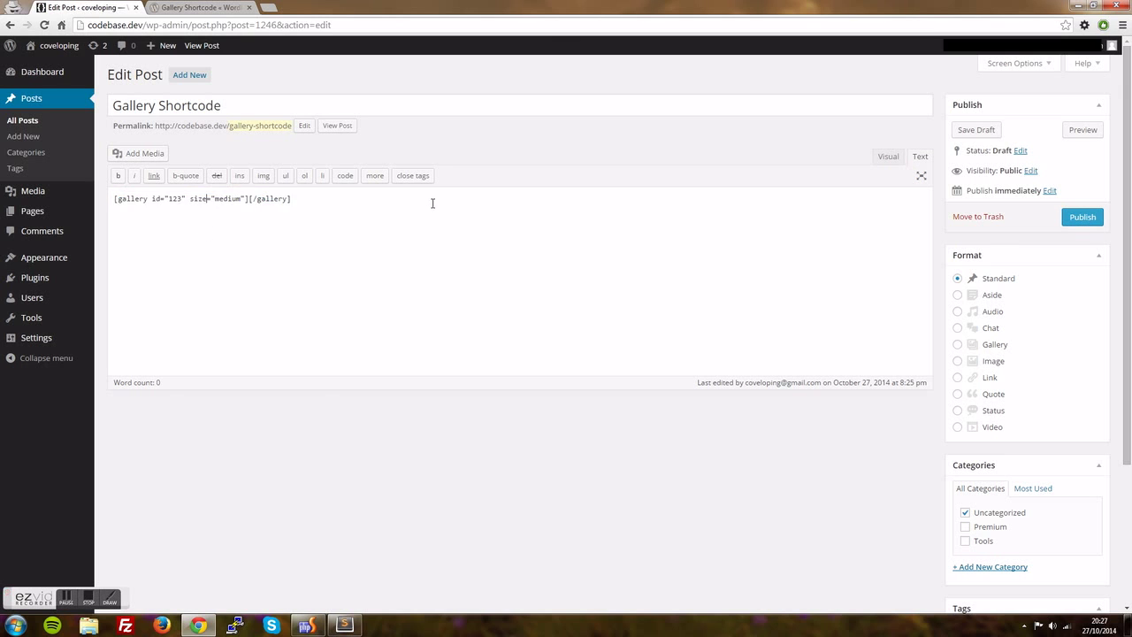